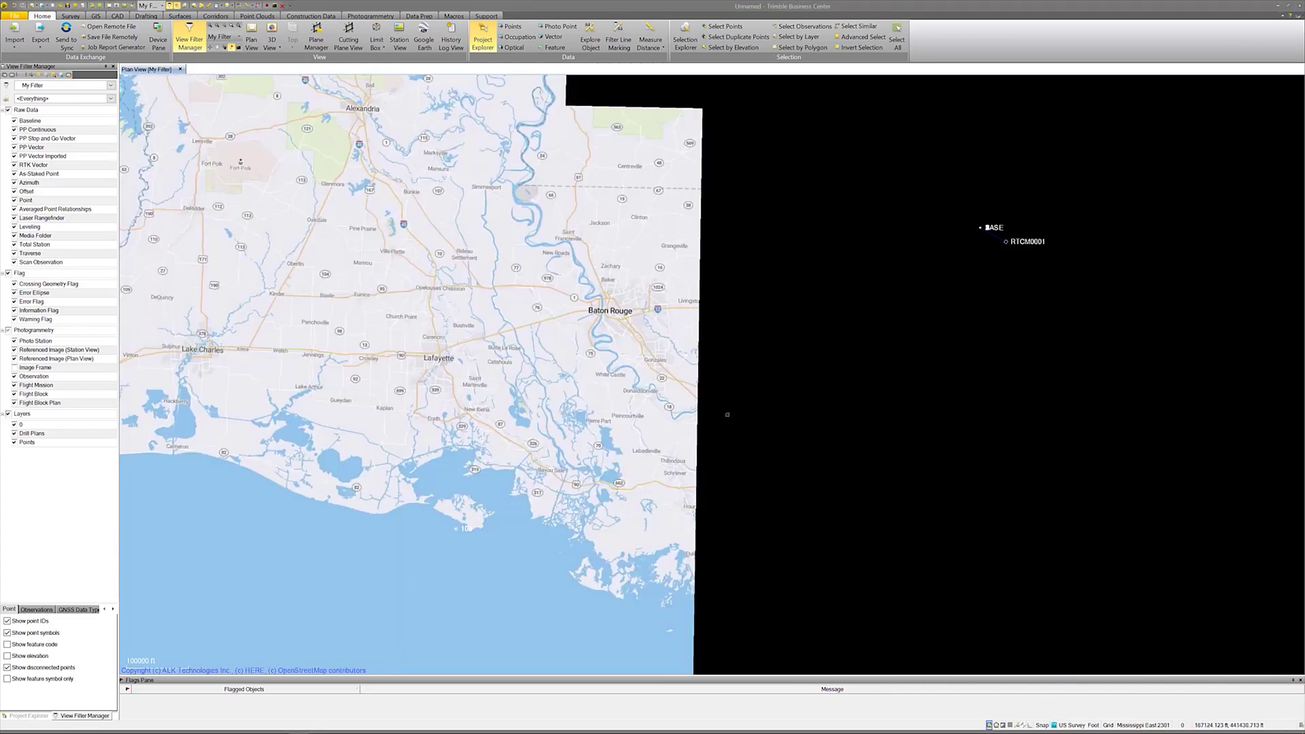
Step: Set the Points layer's color to red in the Layer Manager and close it
{"action": "scroll", "coordinate": [735, 420], "scroll_direction": "down", "scroll_amount": 1}
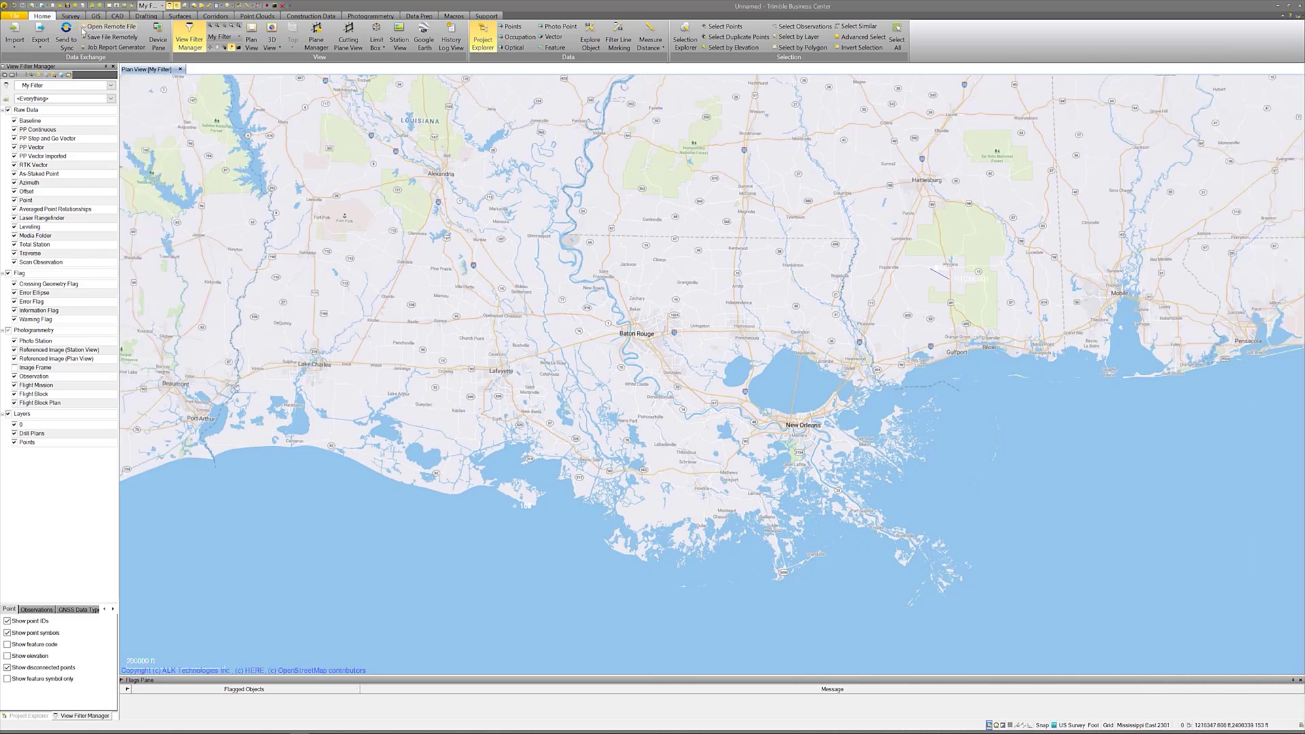
{"action": "left_click", "coordinate": [145, 16]}
{"action": "left_click", "coordinate": [117, 16]}
{"action": "left_click", "coordinate": [16, 37]}
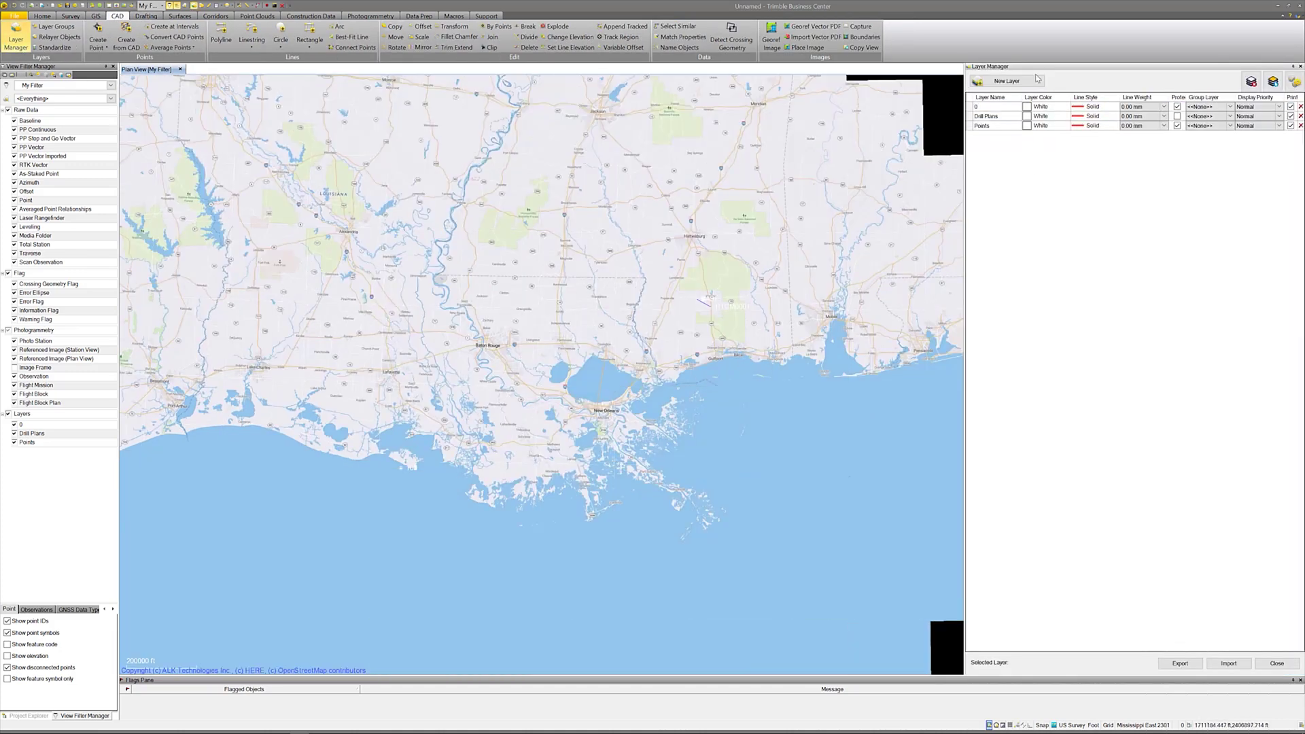
{"action": "left_click", "coordinate": [1027, 127]}
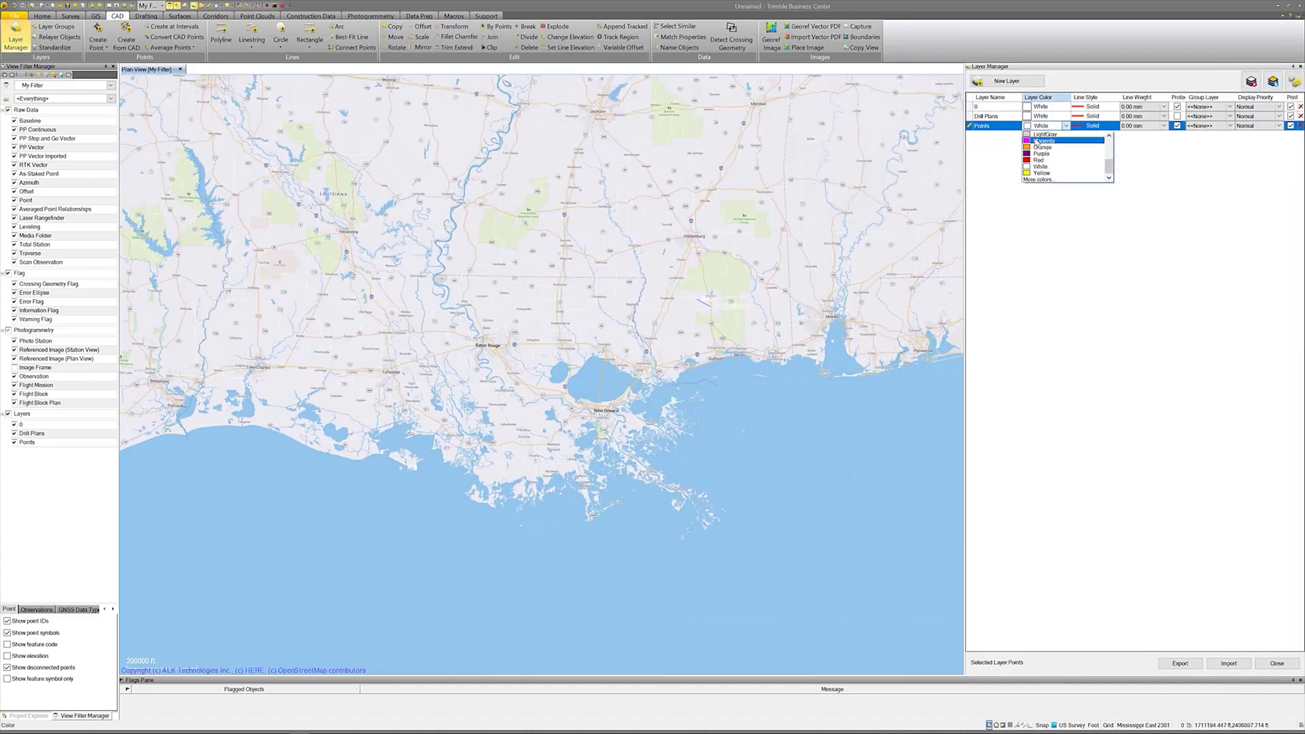
{"action": "left_click", "coordinate": [1039, 161]}
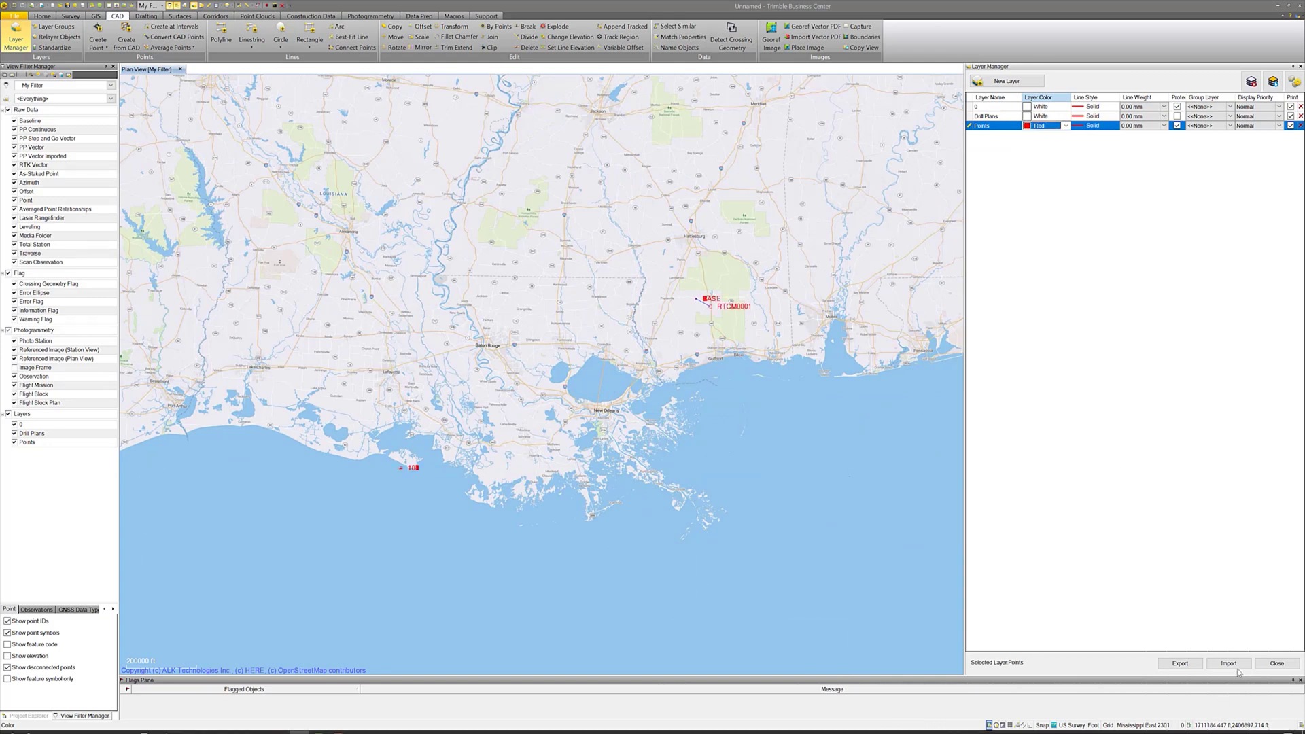
{"action": "left_click", "coordinate": [1278, 665]}
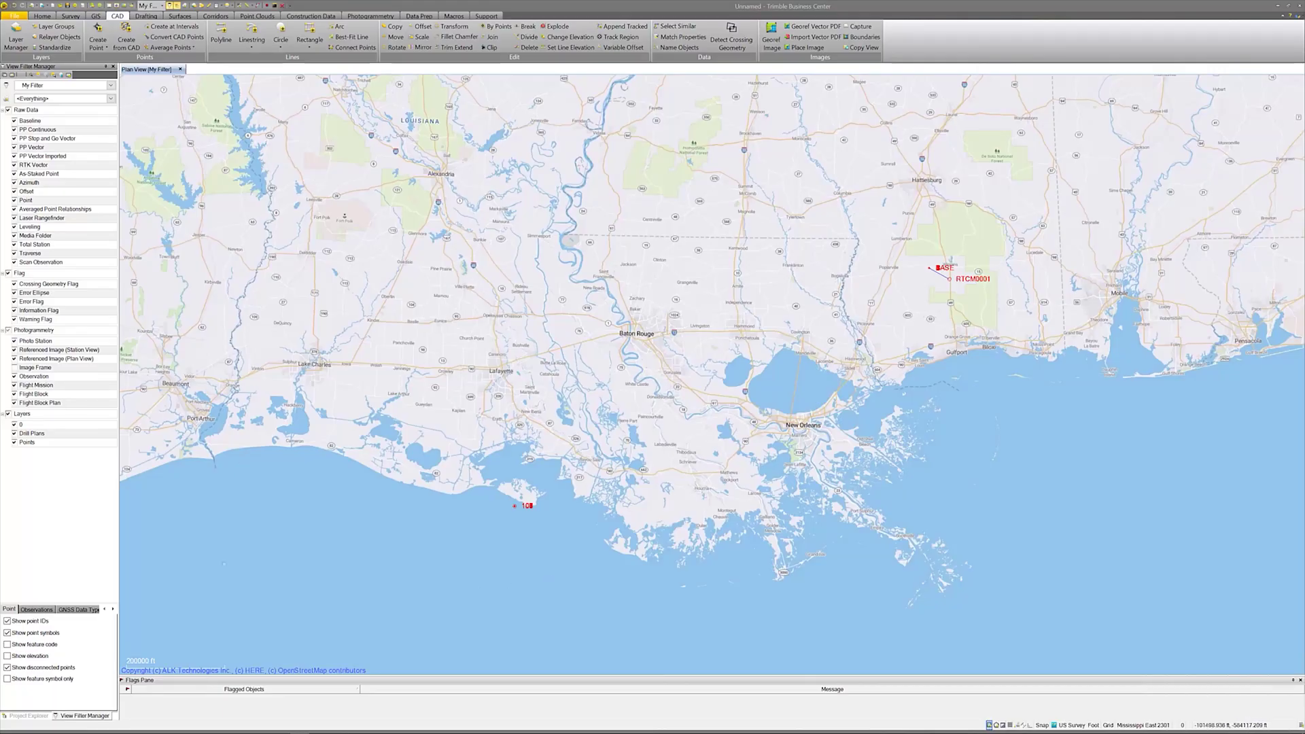
Step: Turn off the background map in the plan view
{"action": "mouse_move", "coordinate": [673, 730]}
{"action": "left_click", "coordinate": [1058, 726]}
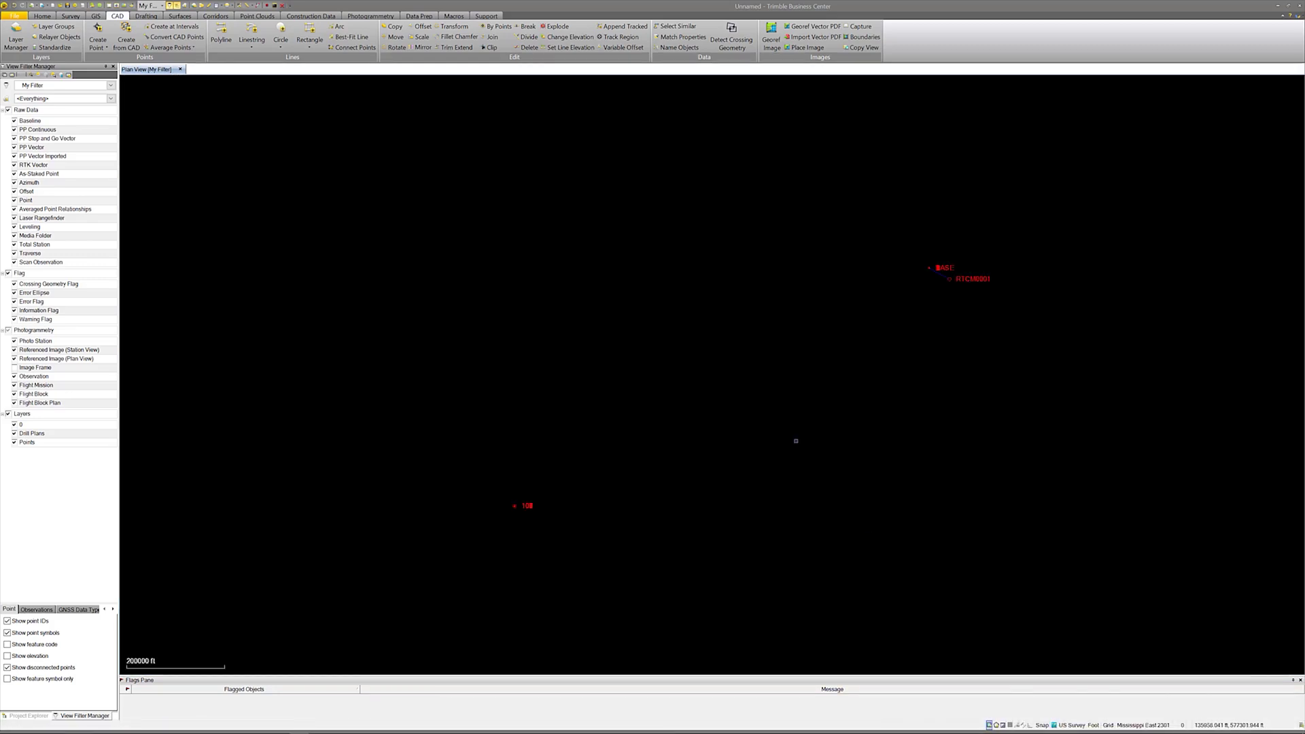
{"action": "scroll", "coordinate": [578, 447], "scroll_direction": "down", "scroll_amount": 2}
{"action": "scroll", "coordinate": [549, 442], "scroll_direction": "up", "scroll_amount": 1}
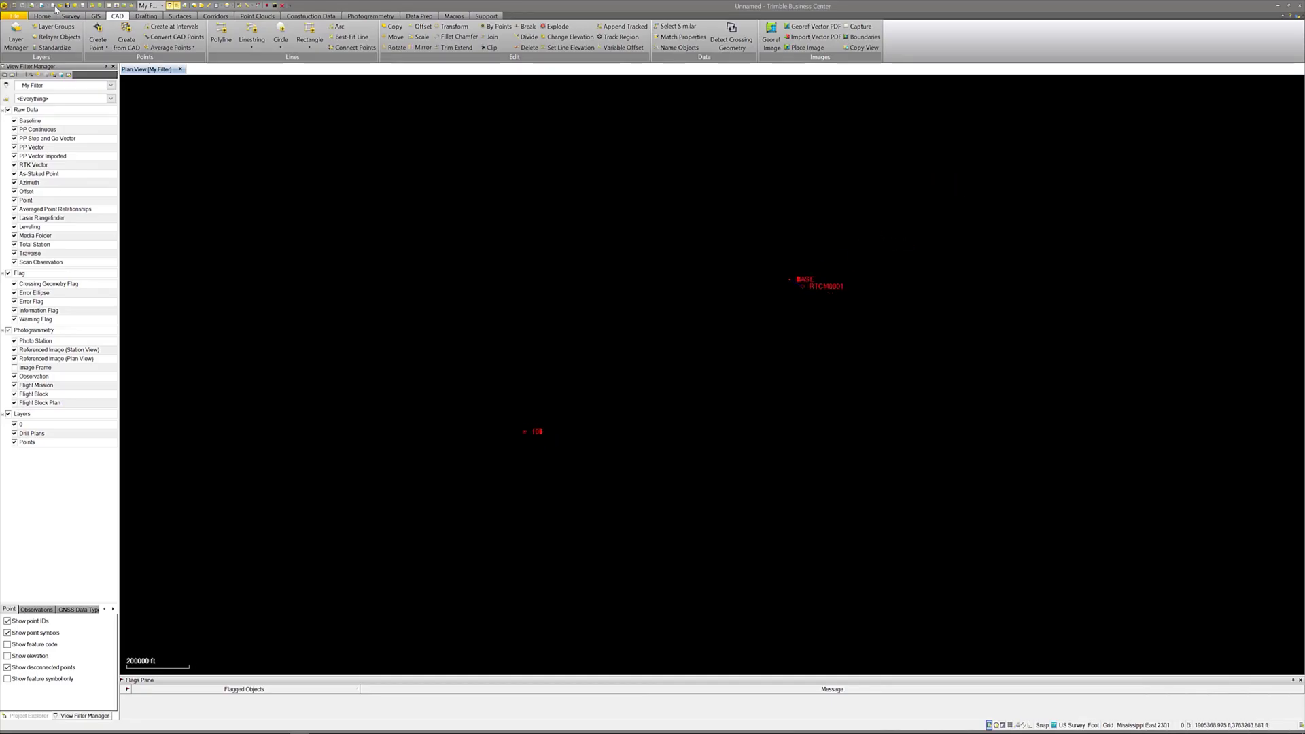
Step: Merge points 100 and 2, with point 2 as the final point
{"action": "scroll", "coordinate": [593, 530], "scroll_direction": "up", "scroll_amount": 5}
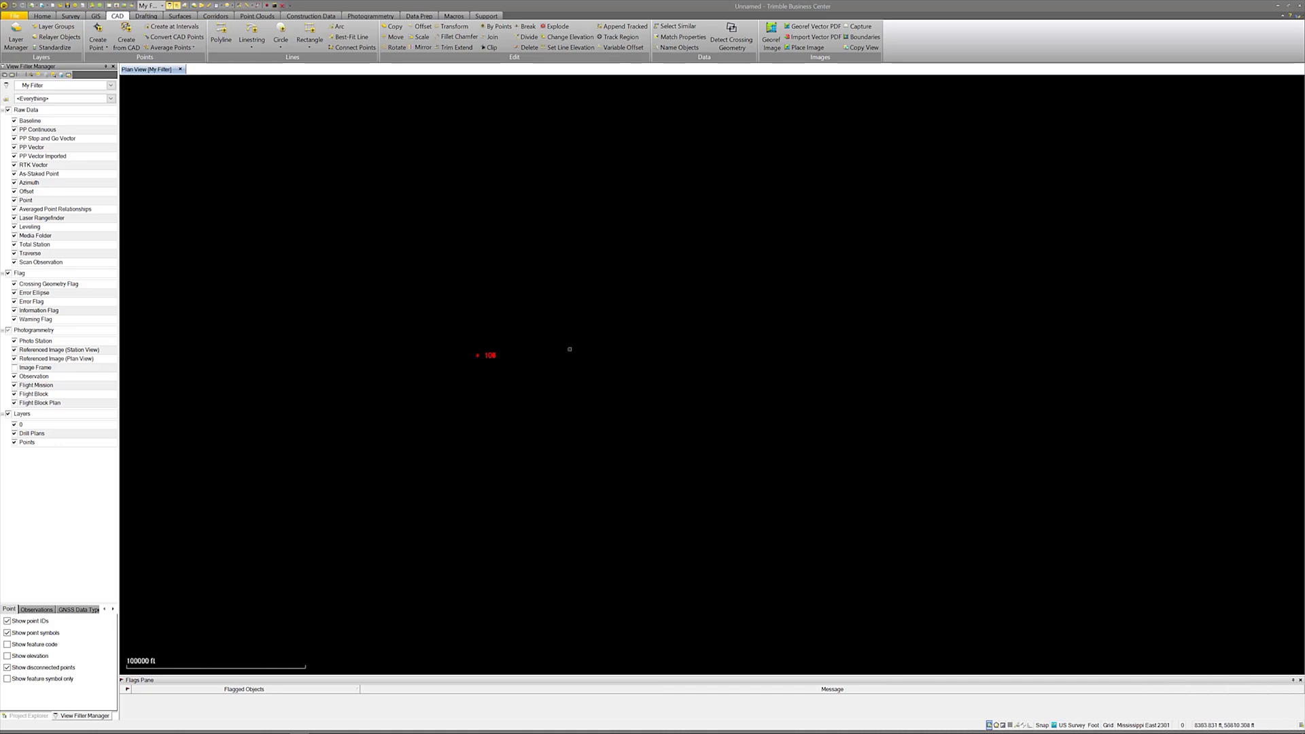
{"action": "scroll", "coordinate": [212, 358], "scroll_direction": "up", "scroll_amount": 8}
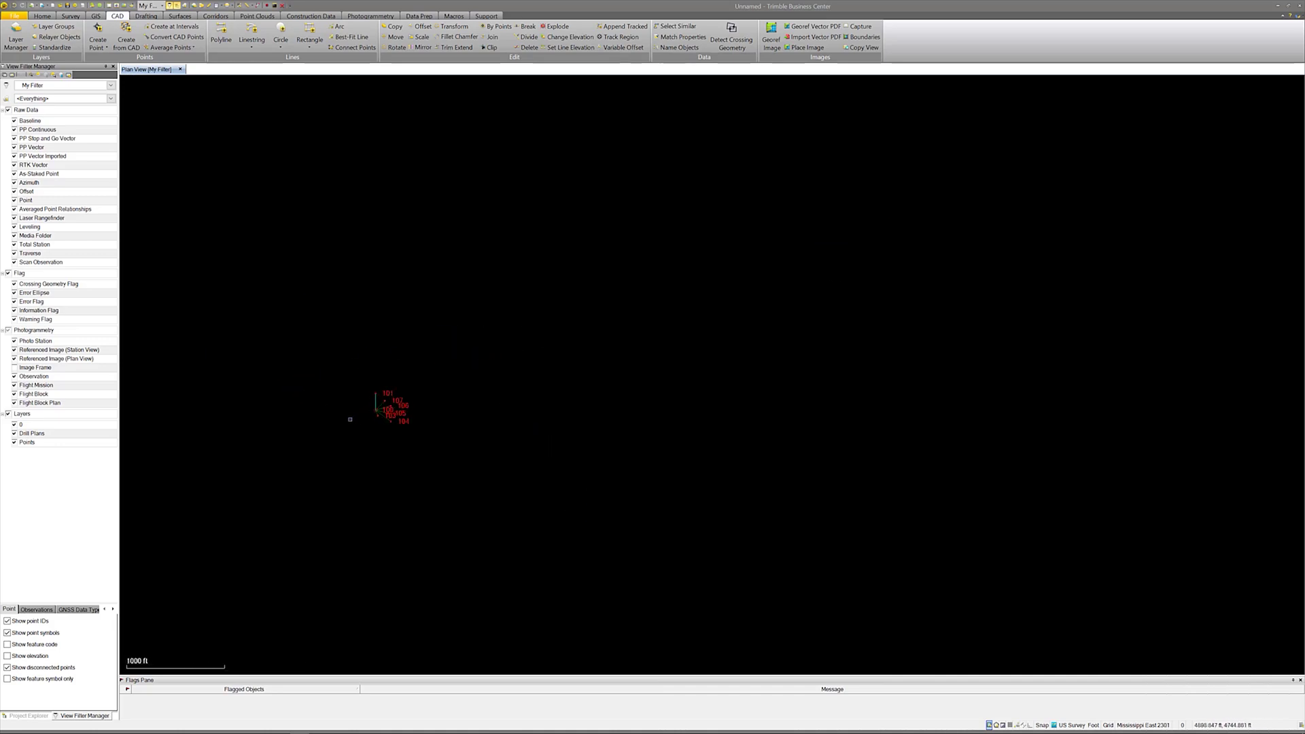
{"action": "scroll", "coordinate": [364, 414], "scroll_direction": "up", "scroll_amount": 5}
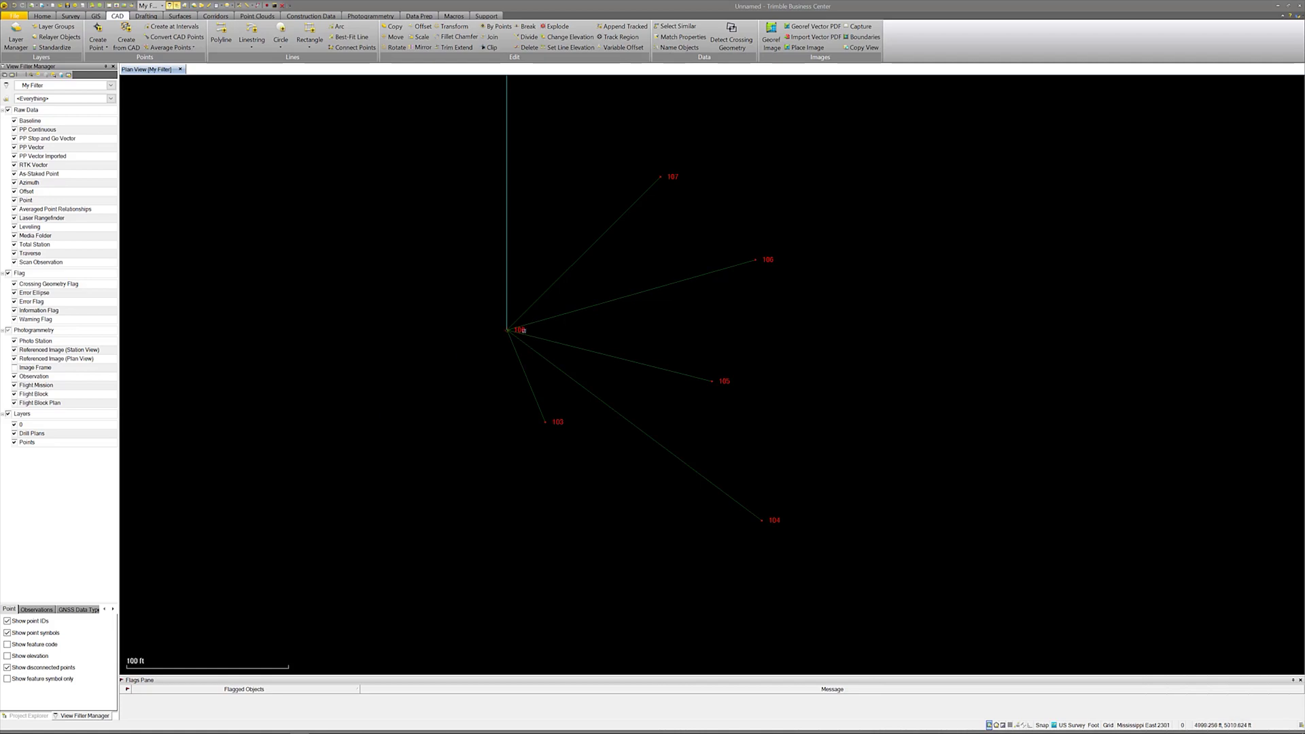
{"action": "scroll", "coordinate": [523, 450], "scroll_direction": "down", "scroll_amount": 8}
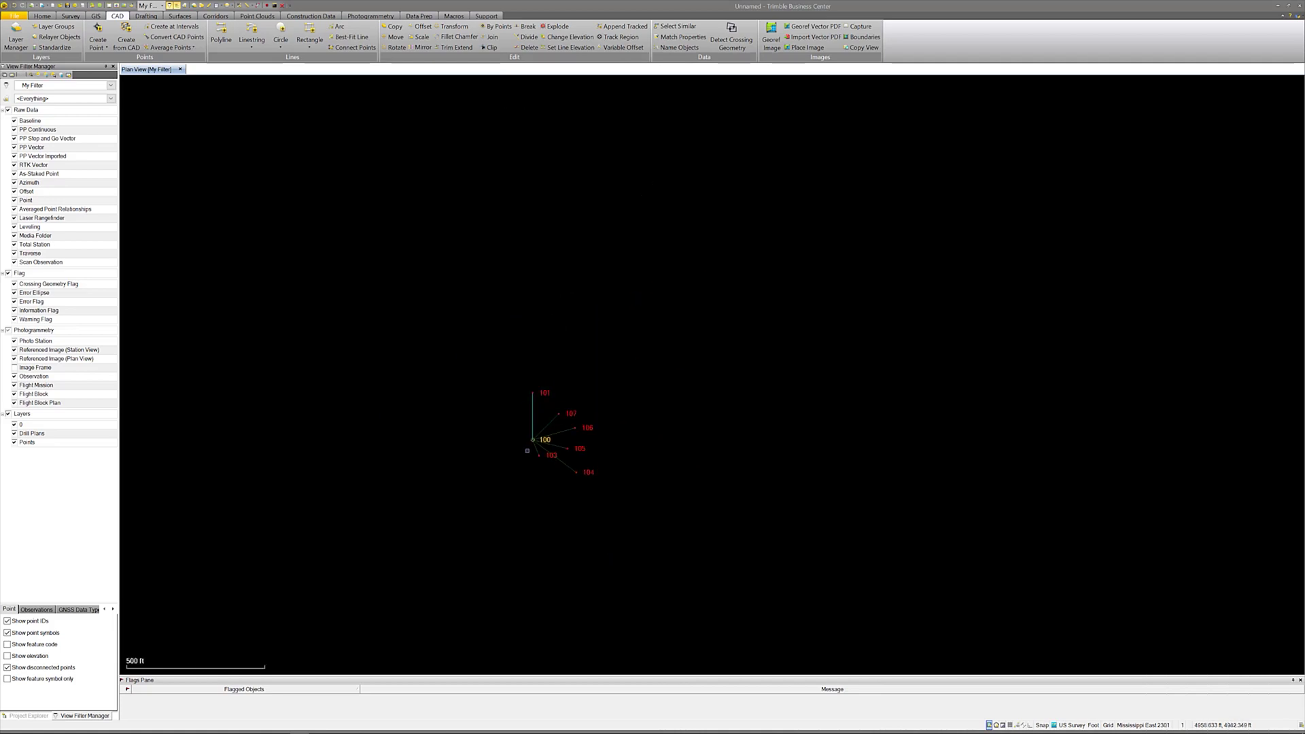
{"action": "scroll", "coordinate": [522, 446], "scroll_direction": "down", "scroll_amount": 12}
{"action": "scroll", "coordinate": [734, 364], "scroll_direction": "up", "scroll_amount": 6}
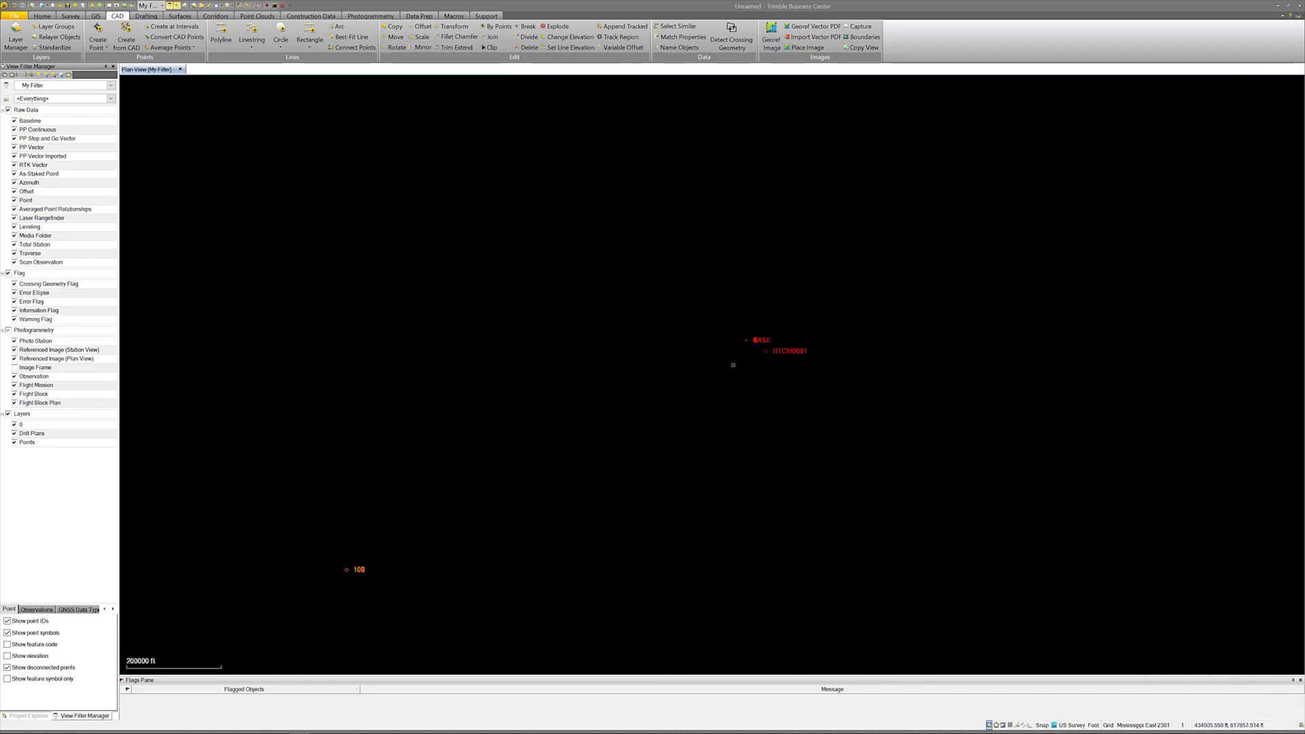
{"action": "scroll", "coordinate": [897, 374], "scroll_direction": "up", "scroll_amount": 3}
{"action": "scroll", "coordinate": [579, 284], "scroll_direction": "up", "scroll_amount": 8}
{"action": "scroll", "coordinate": [579, 284], "scroll_direction": "up", "scroll_amount": 3}
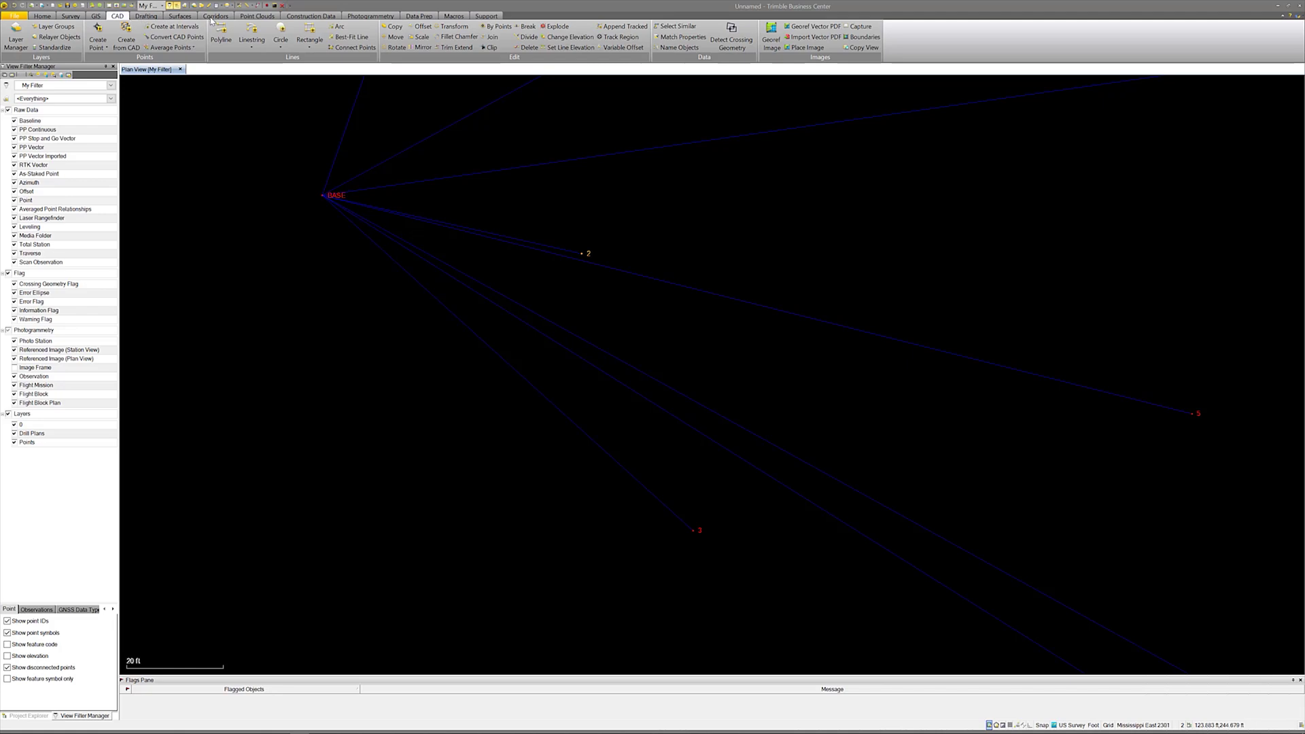
{"action": "scroll", "coordinate": [109, 27], "scroll_direction": "up", "scroll_amount": 2}
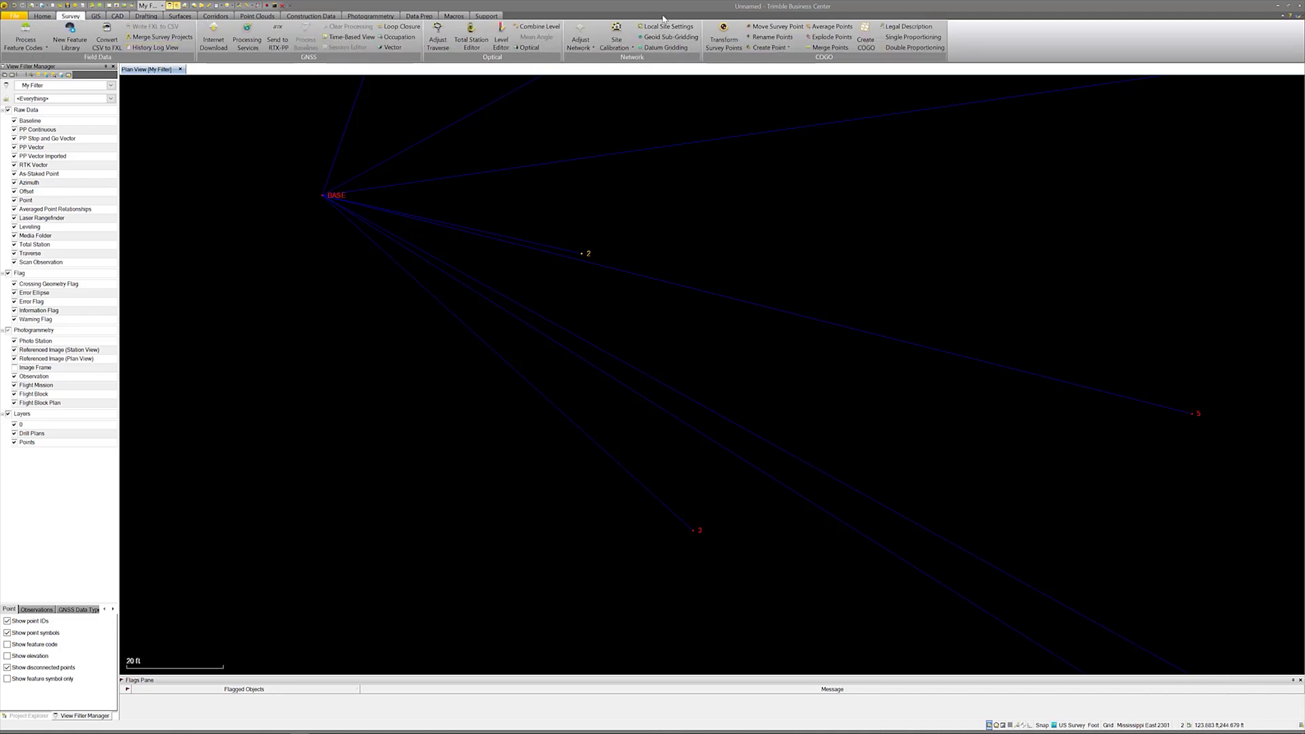
{"action": "left_click", "coordinate": [826, 48]}
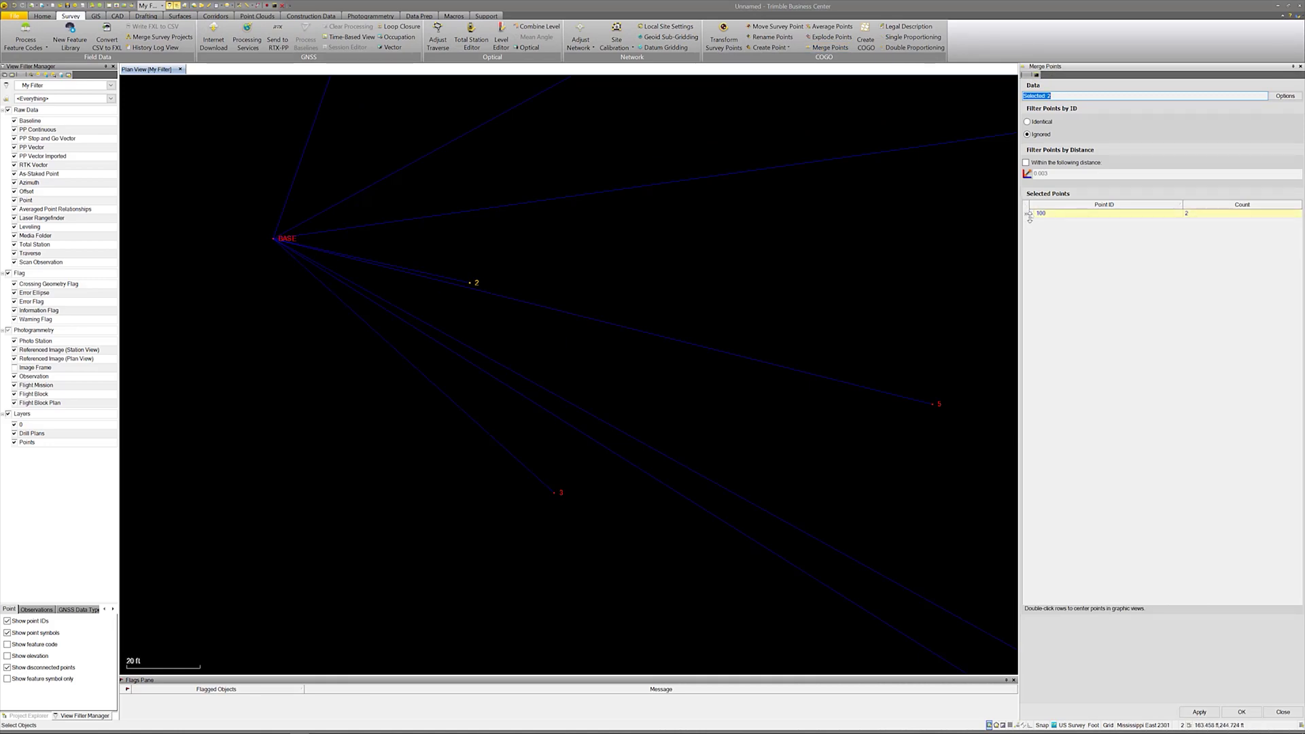
{"action": "left_click", "coordinate": [1026, 215]}
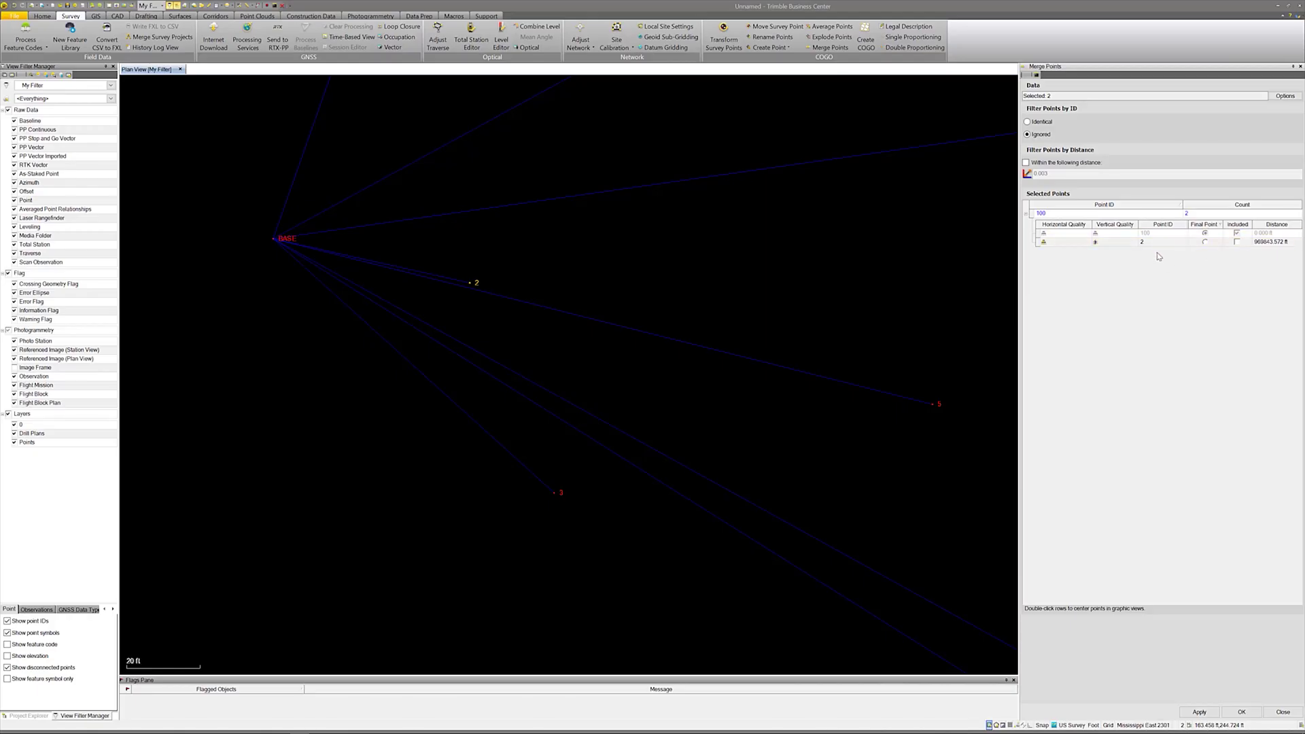
{"action": "left_click", "coordinate": [1206, 242]}
{"action": "left_click", "coordinate": [1241, 713]}
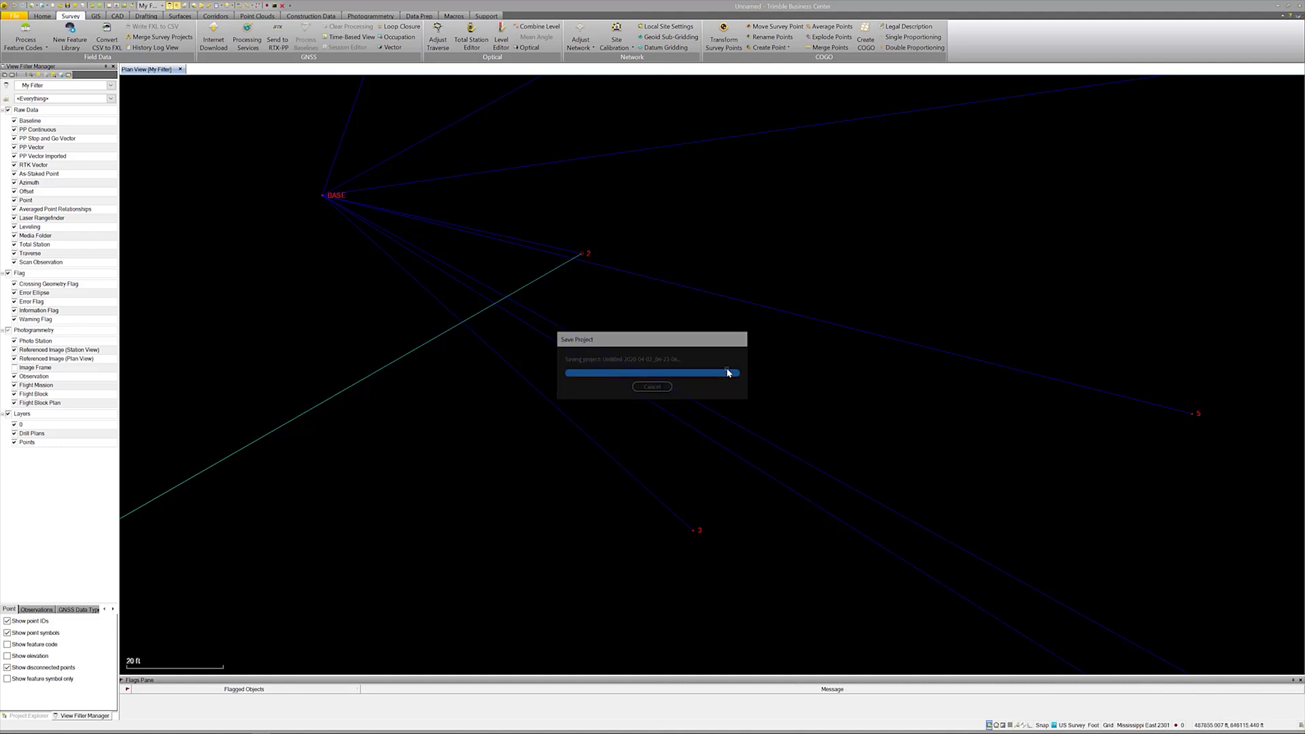
Step: Merge points 101 and 1, with point 1 as the final point
{"action": "scroll", "coordinate": [726, 368], "scroll_direction": "down", "scroll_amount": 10}
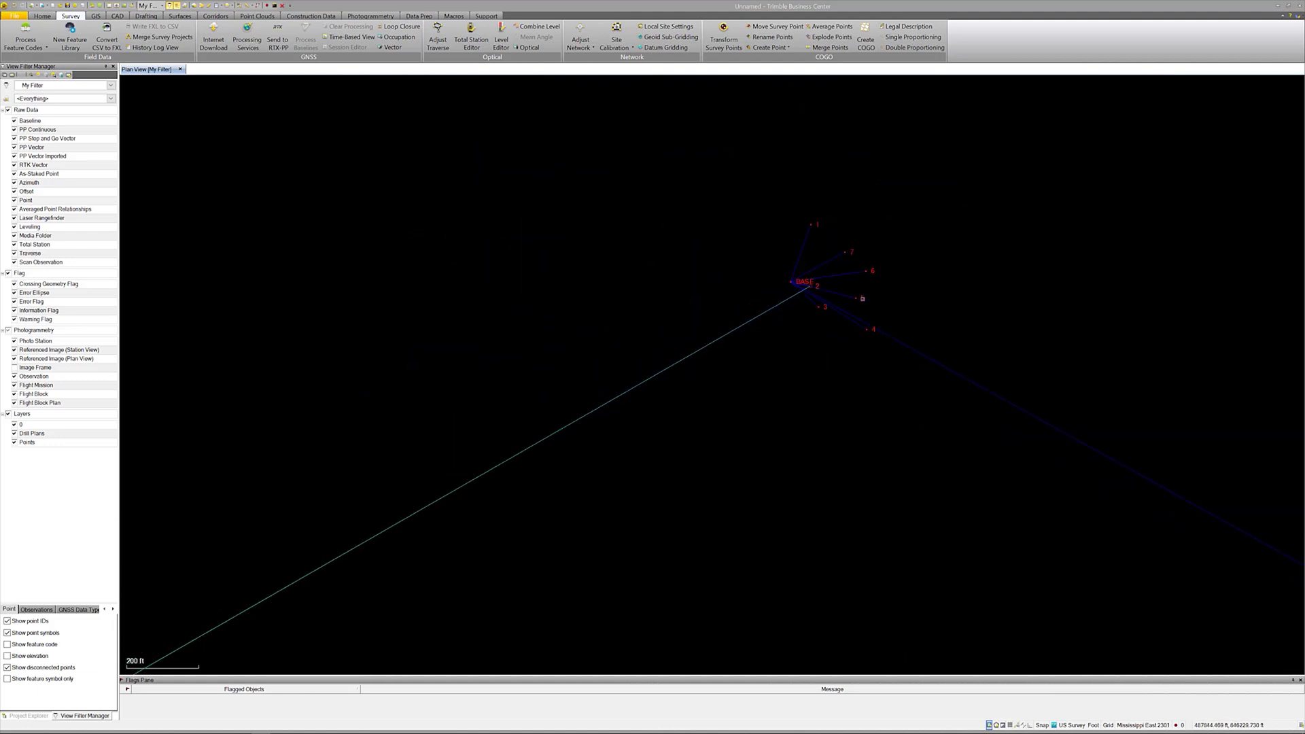
{"action": "scroll", "coordinate": [868, 299], "scroll_direction": "down", "scroll_amount": 8}
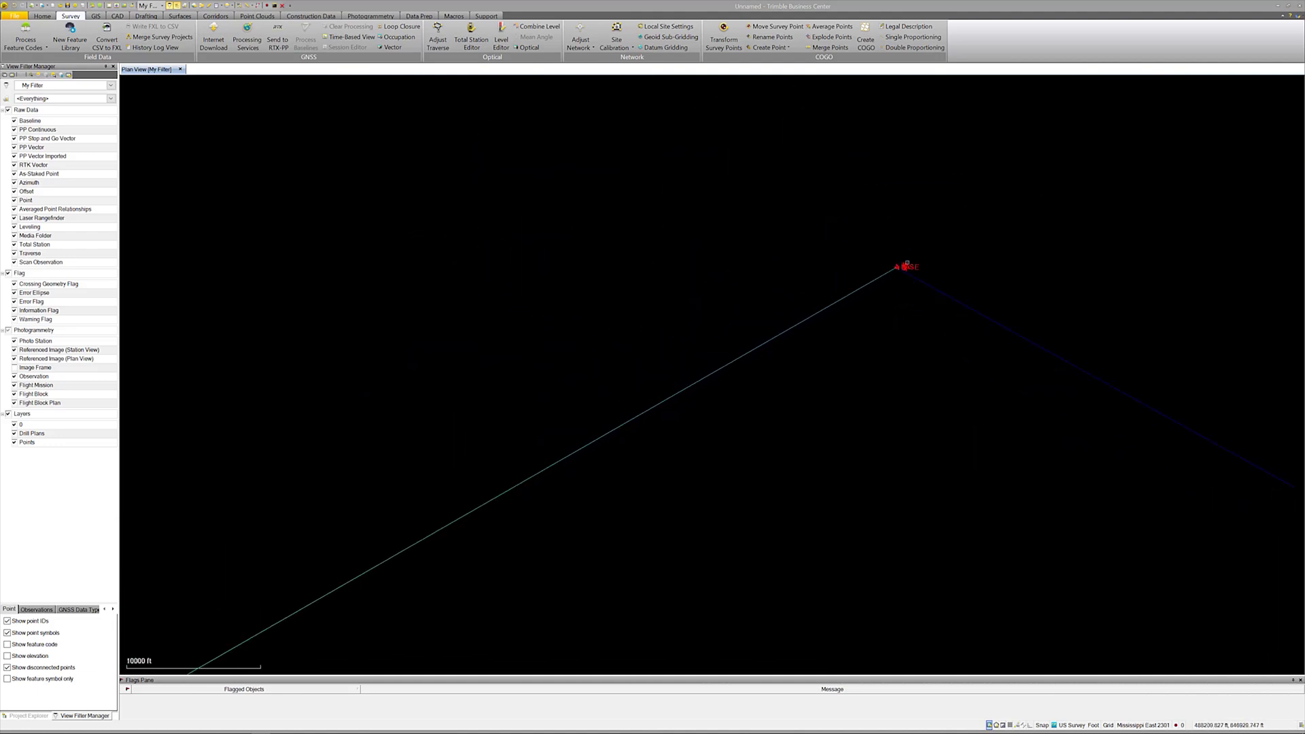
{"action": "scroll", "coordinate": [976, 272], "scroll_direction": "down", "scroll_amount": 9}
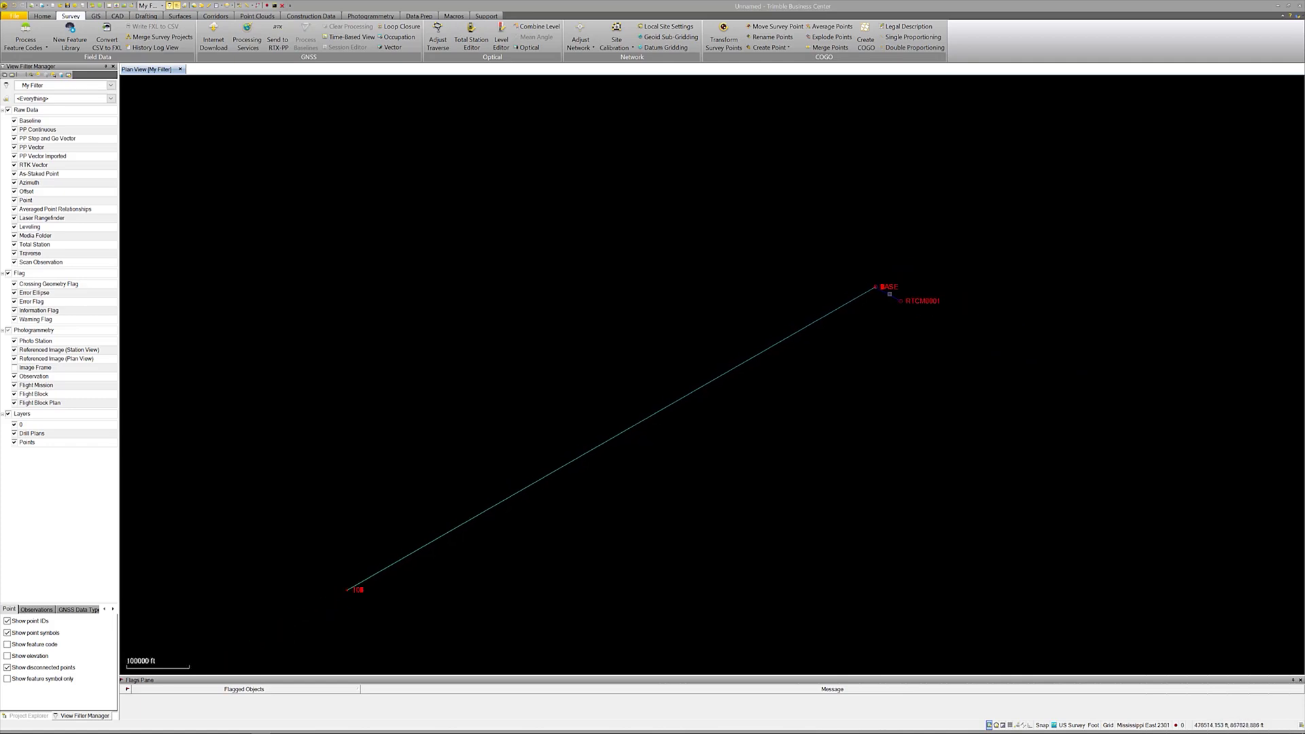
{"action": "scroll", "coordinate": [609, 399], "scroll_direction": "up", "scroll_amount": 10}
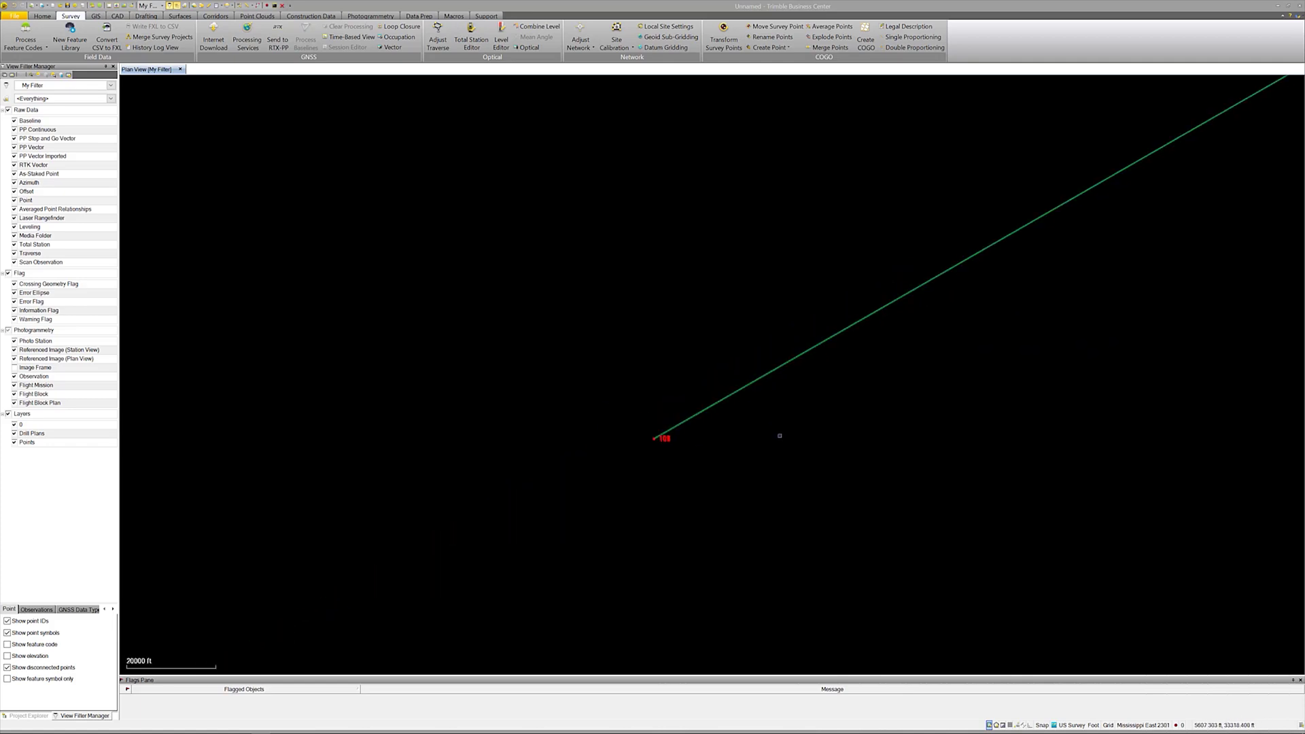
{"action": "scroll", "coordinate": [629, 401], "scroll_direction": "up", "scroll_amount": 10}
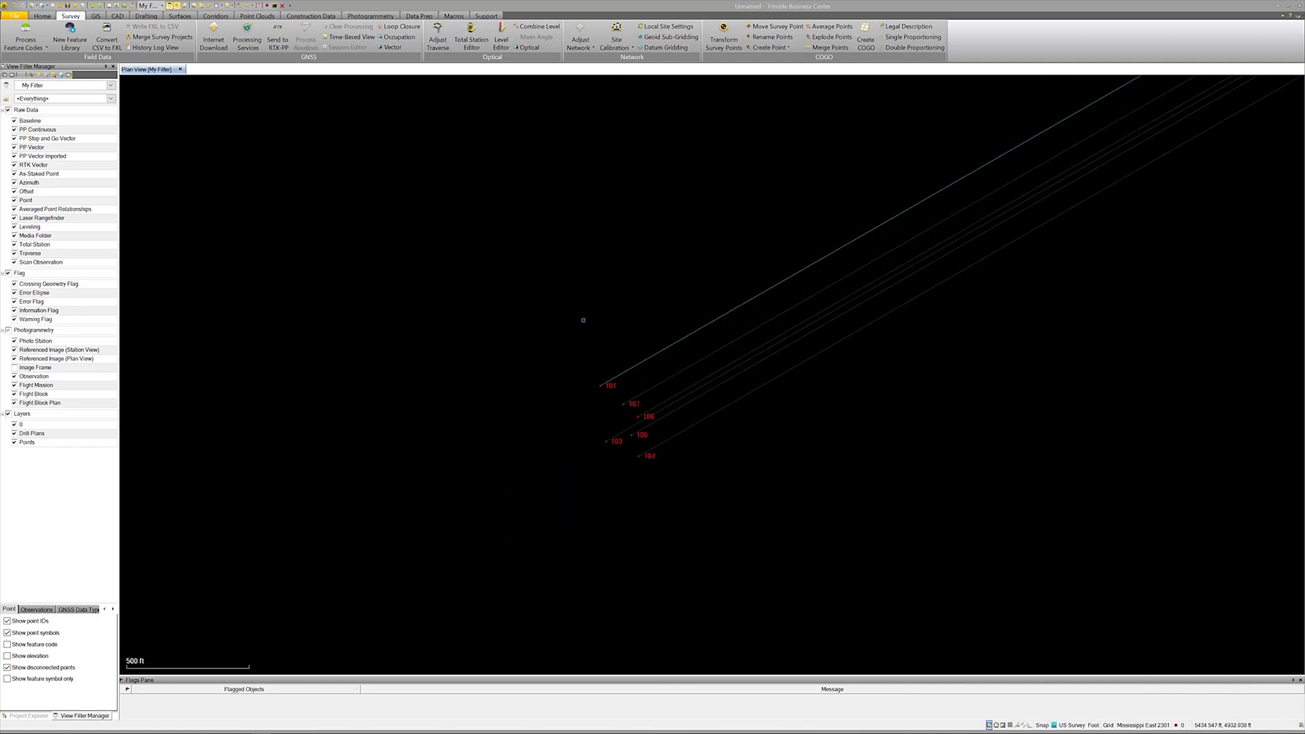
{"action": "scroll", "coordinate": [628, 368], "scroll_direction": "up", "scroll_amount": 2}
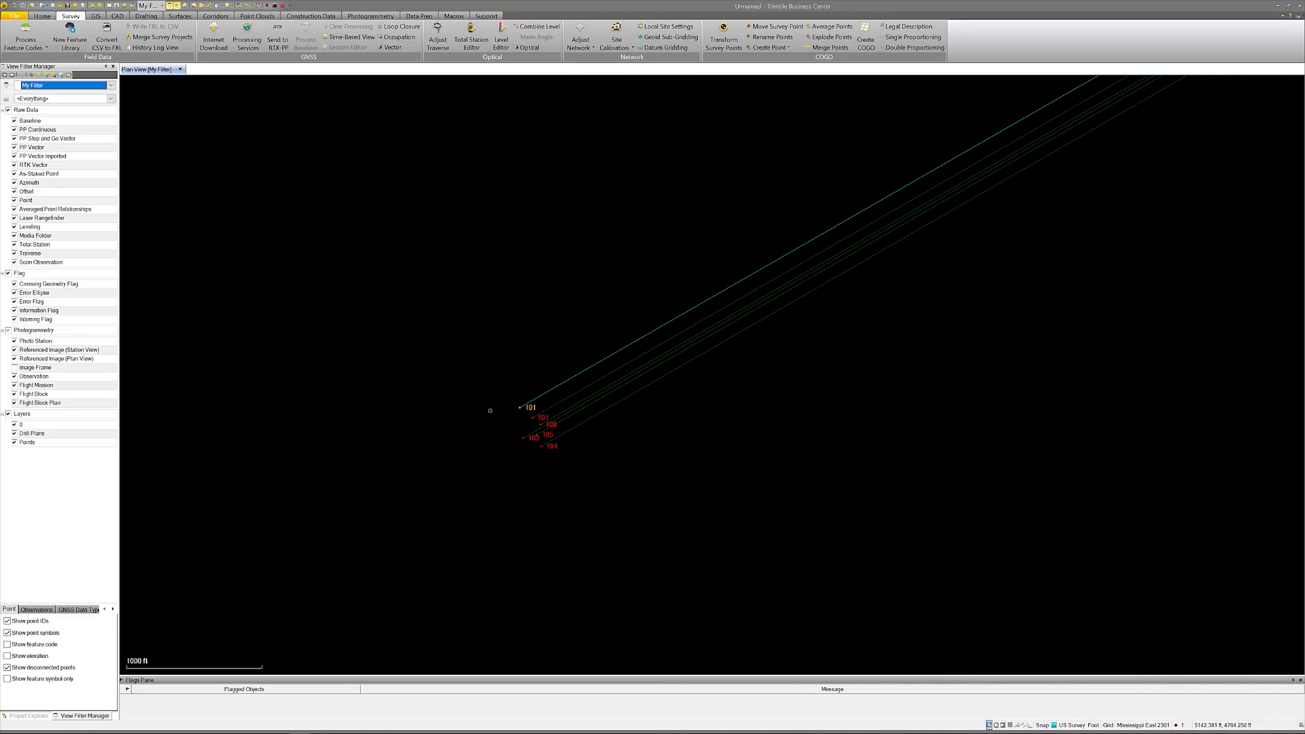
{"action": "scroll", "coordinate": [490, 410], "scroll_direction": "down", "scroll_amount": 8}
{"action": "scroll", "coordinate": [485, 404], "scroll_direction": "down", "scroll_amount": 4}
{"action": "scroll", "coordinate": [501, 431], "scroll_direction": "down", "scroll_amount": 3}
{"action": "scroll", "coordinate": [635, 315], "scroll_direction": "up", "scroll_amount": 10}
{"action": "scroll", "coordinate": [794, 341], "scroll_direction": "up", "scroll_amount": 10}
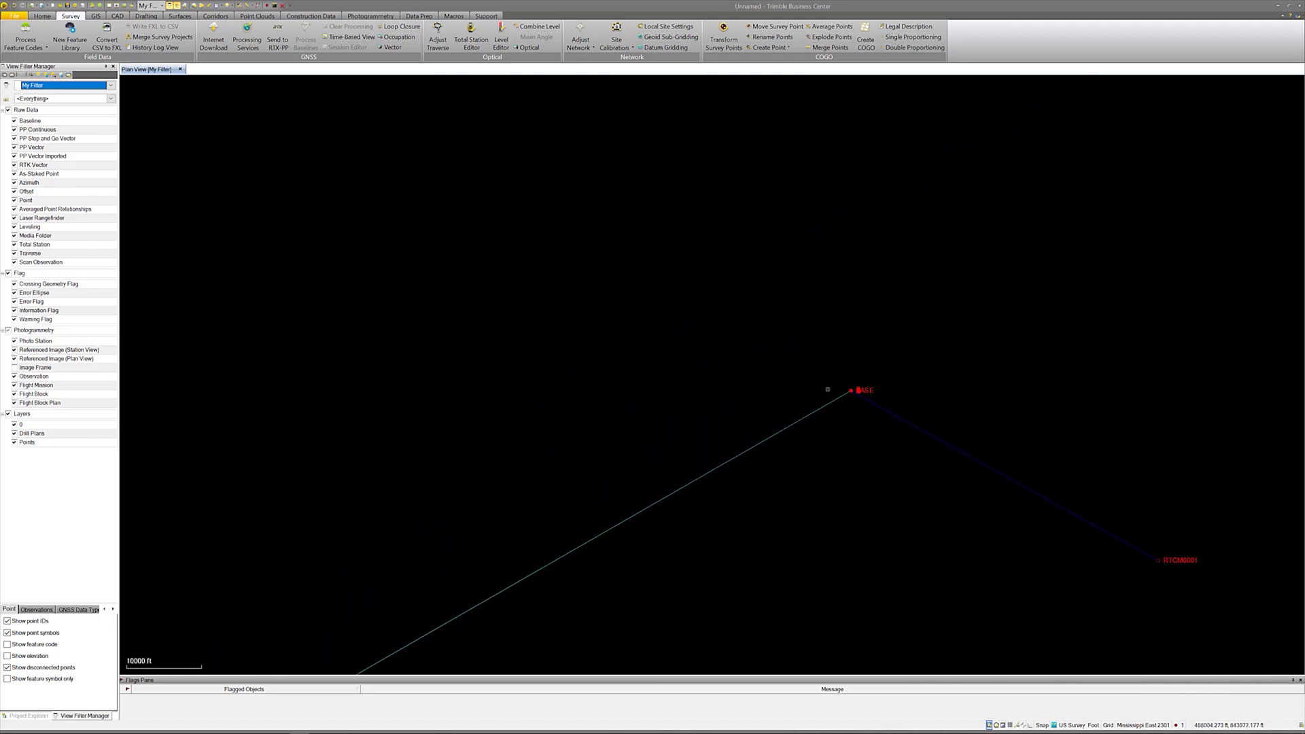
{"action": "scroll", "coordinate": [849, 371], "scroll_direction": "up", "scroll_amount": 6}
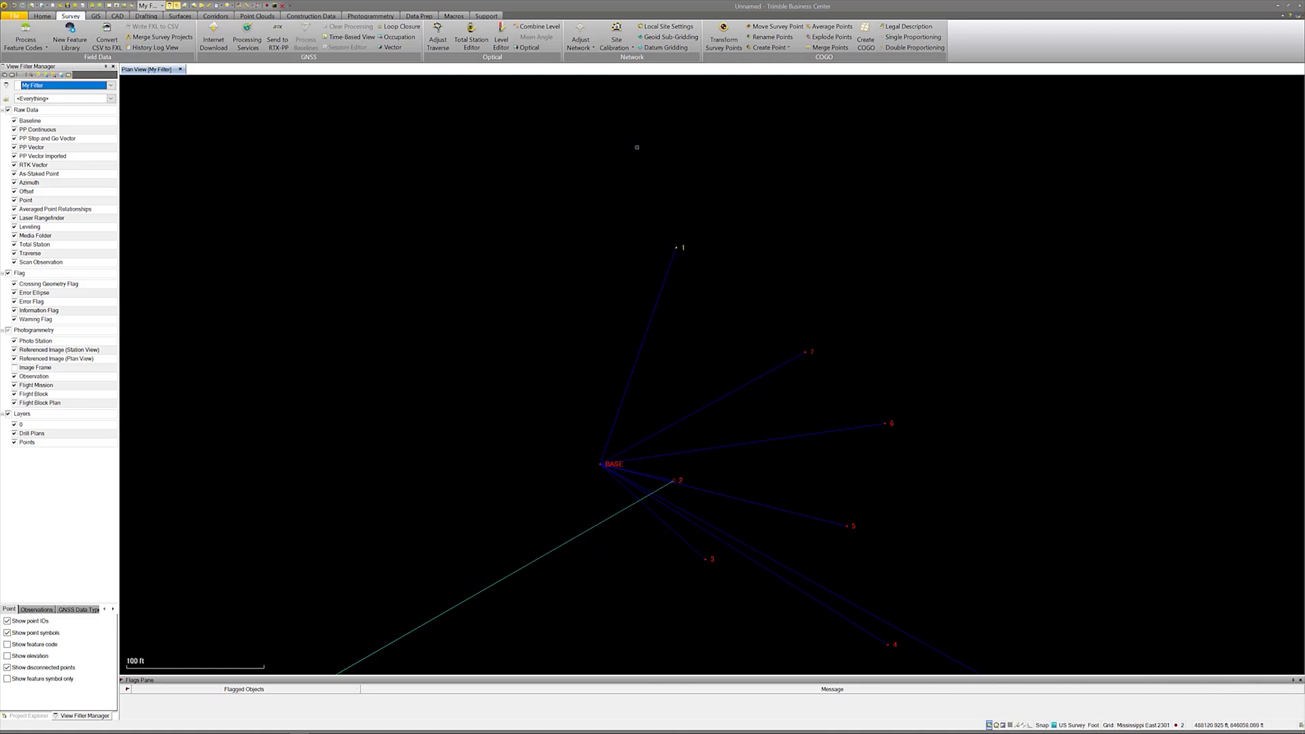
{"action": "left_click", "coordinate": [830, 47]}
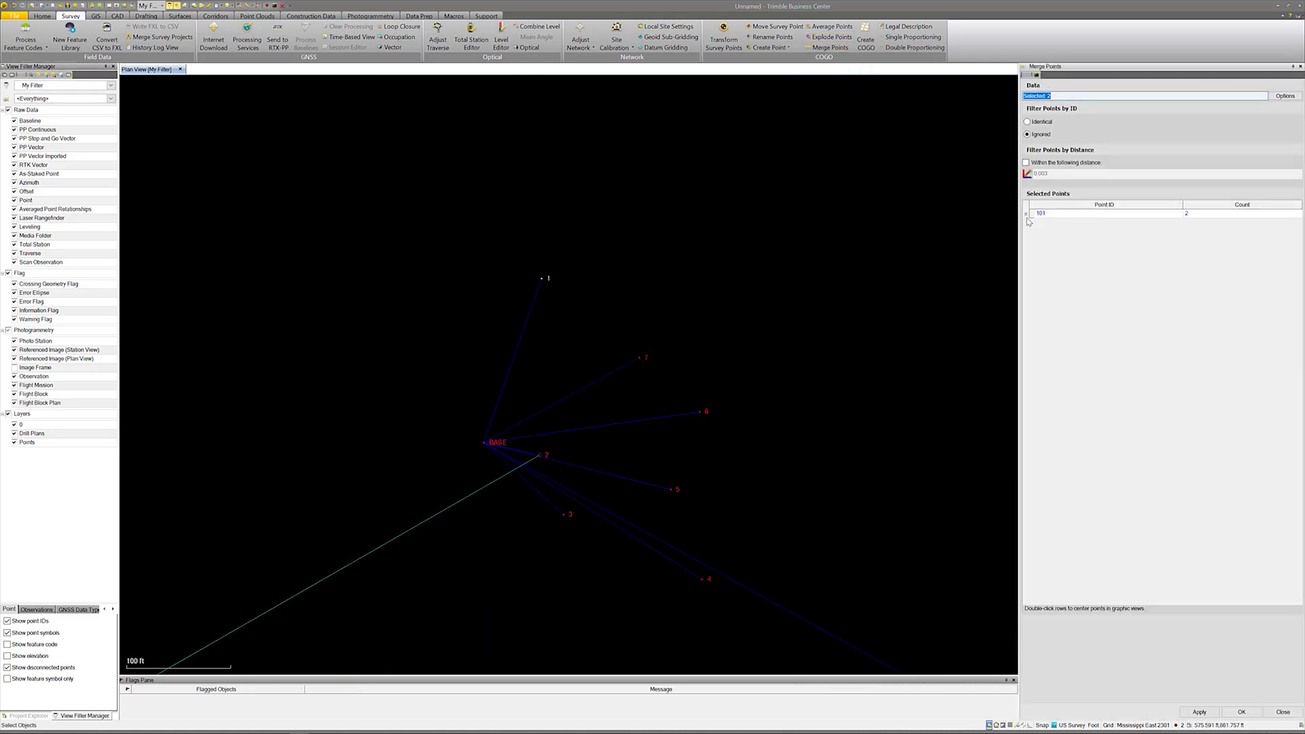
{"action": "left_click", "coordinate": [1026, 215]}
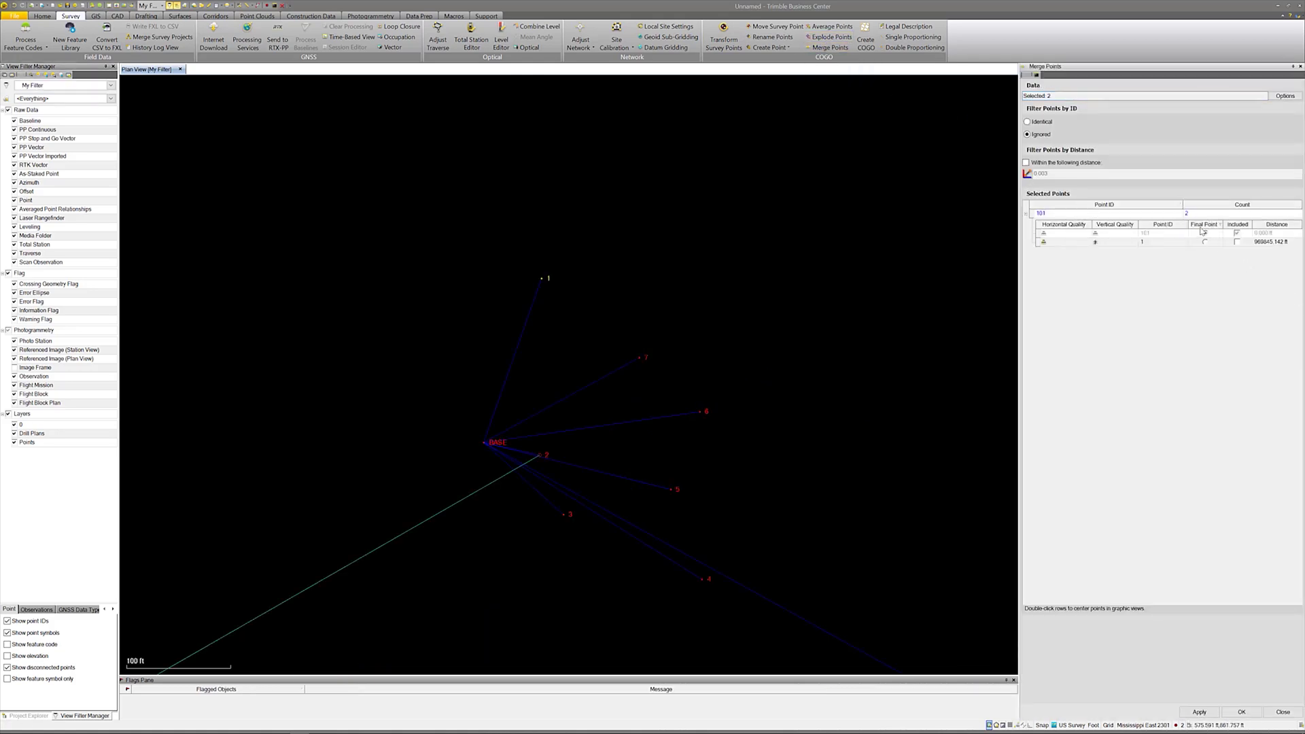
{"action": "left_click", "coordinate": [1206, 242]}
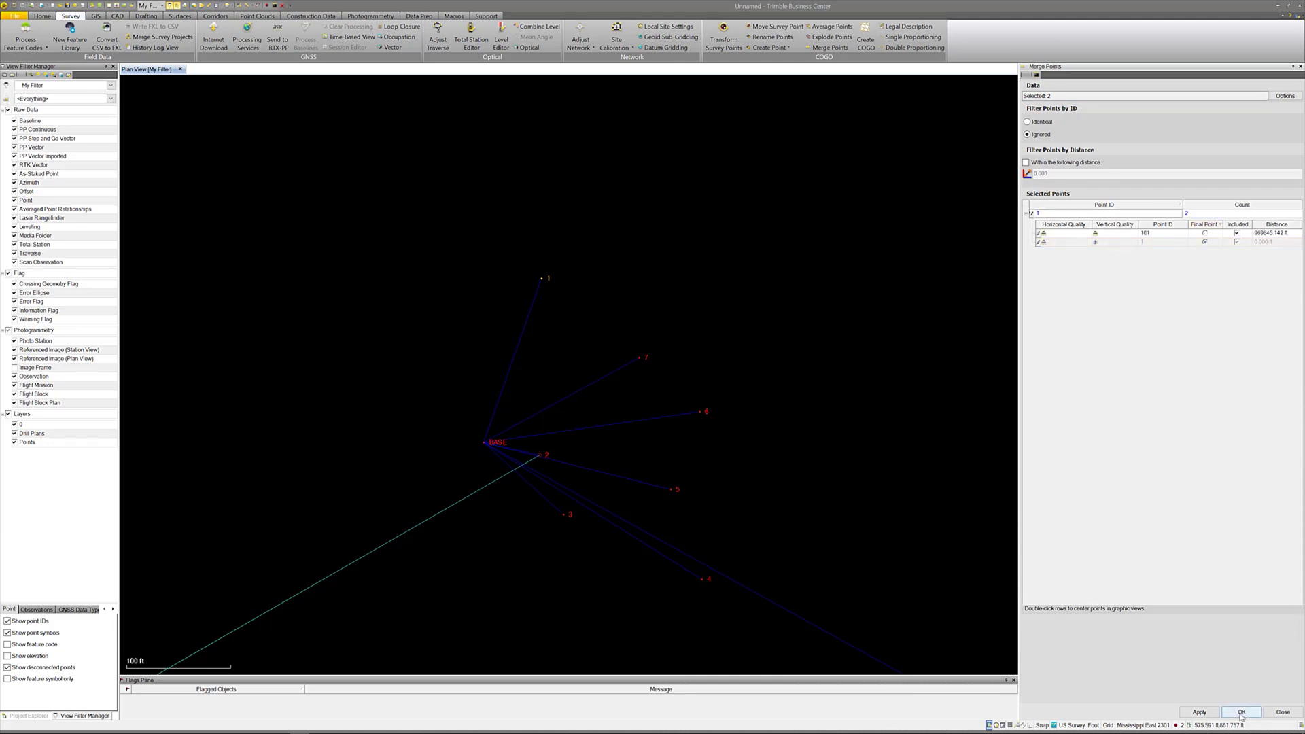
{"action": "left_click", "coordinate": [1242, 713]}
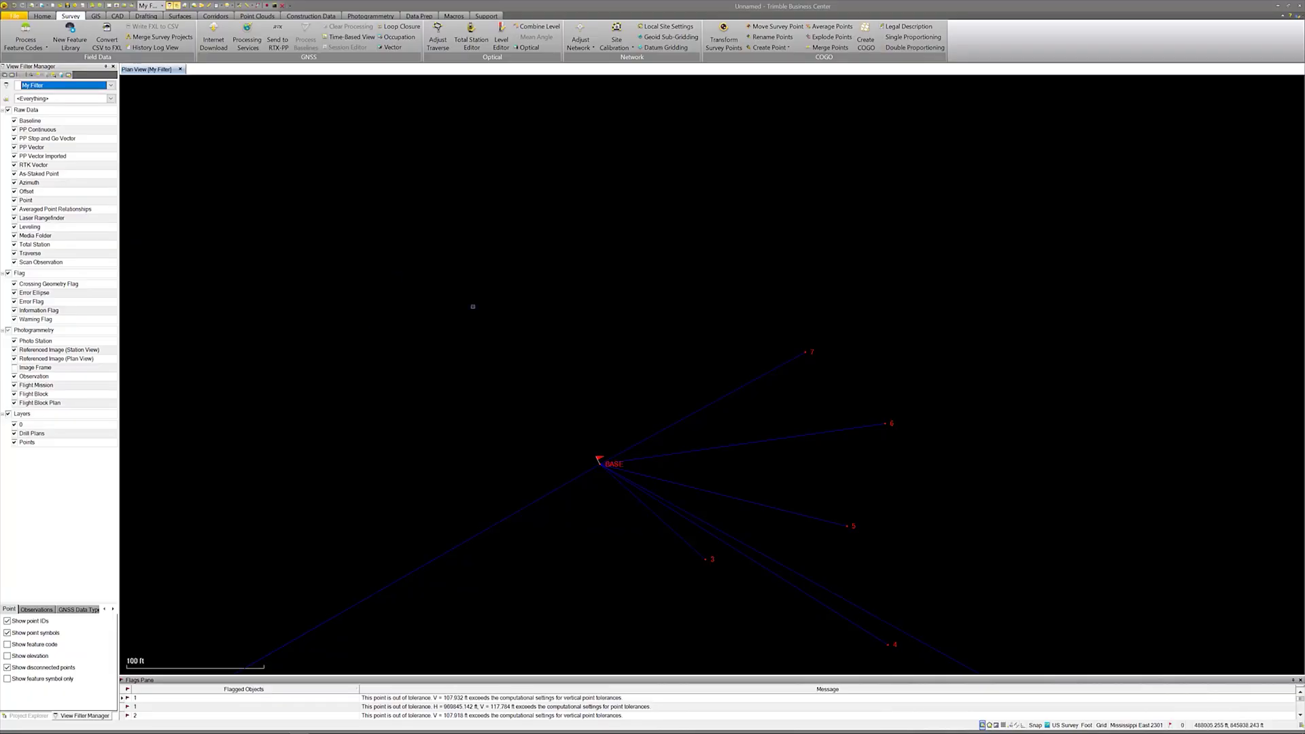
Step: Expand point 2 in the project's point list and review the properties of its Grid (SCALE.job) coordinate
{"action": "scroll", "coordinate": [728, 343], "scroll_direction": "down", "scroll_amount": 10}
{"action": "scroll", "coordinate": [728, 343], "scroll_direction": "down", "scroll_amount": 3}
{"action": "scroll", "coordinate": [734, 349], "scroll_direction": "down", "scroll_amount": 10}
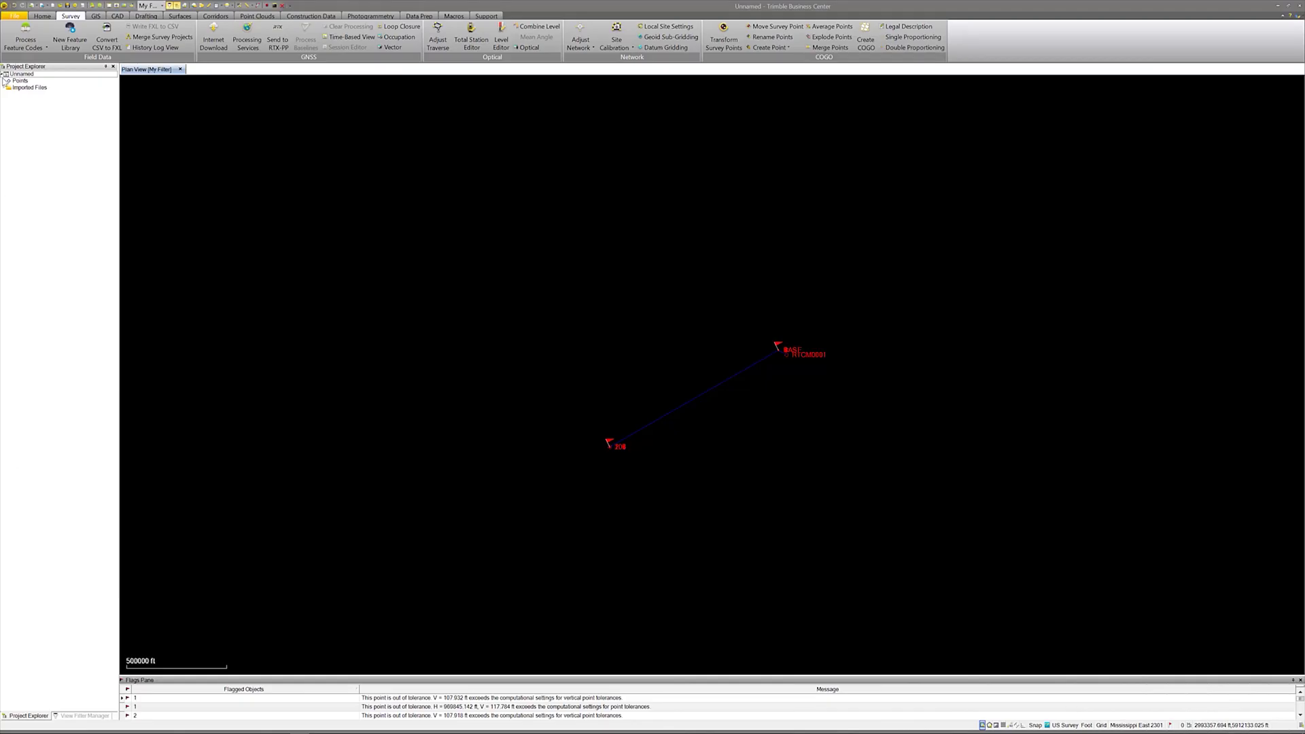
{"action": "left_click", "coordinate": [4, 81]}
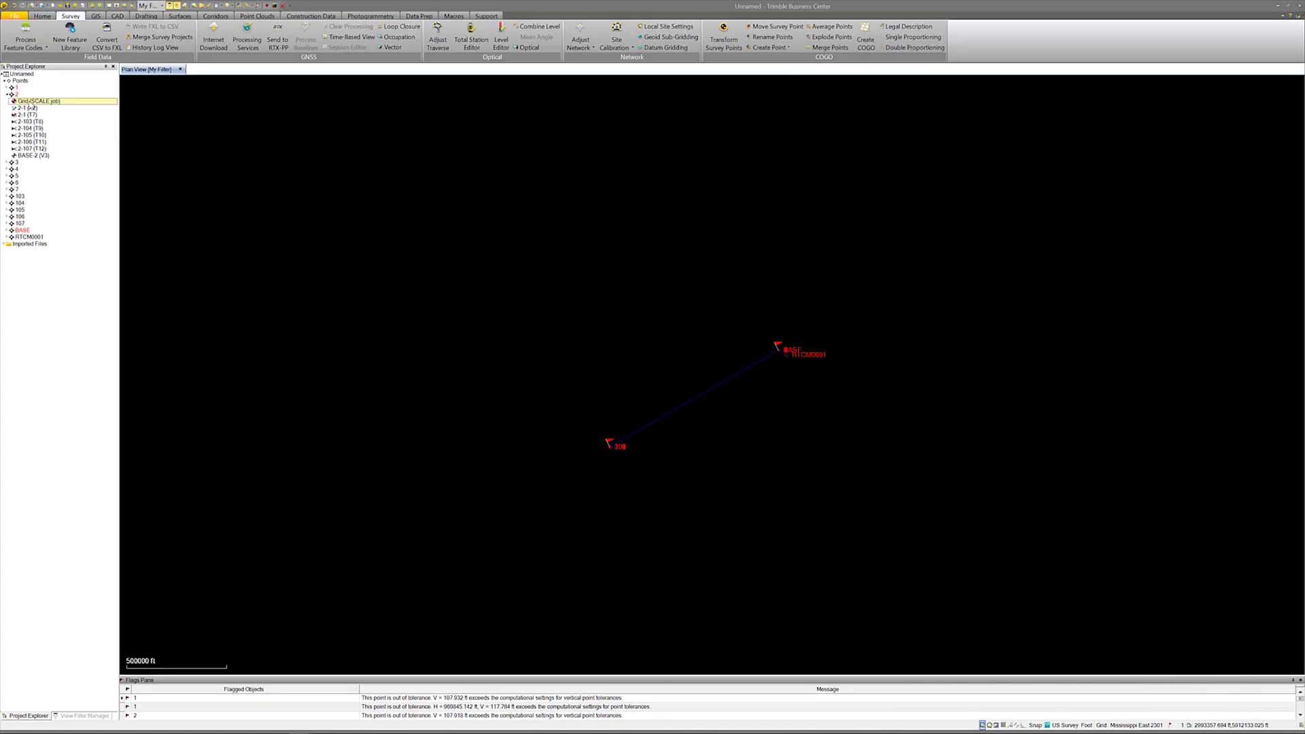
{"action": "right_click", "coordinate": [31, 104]}
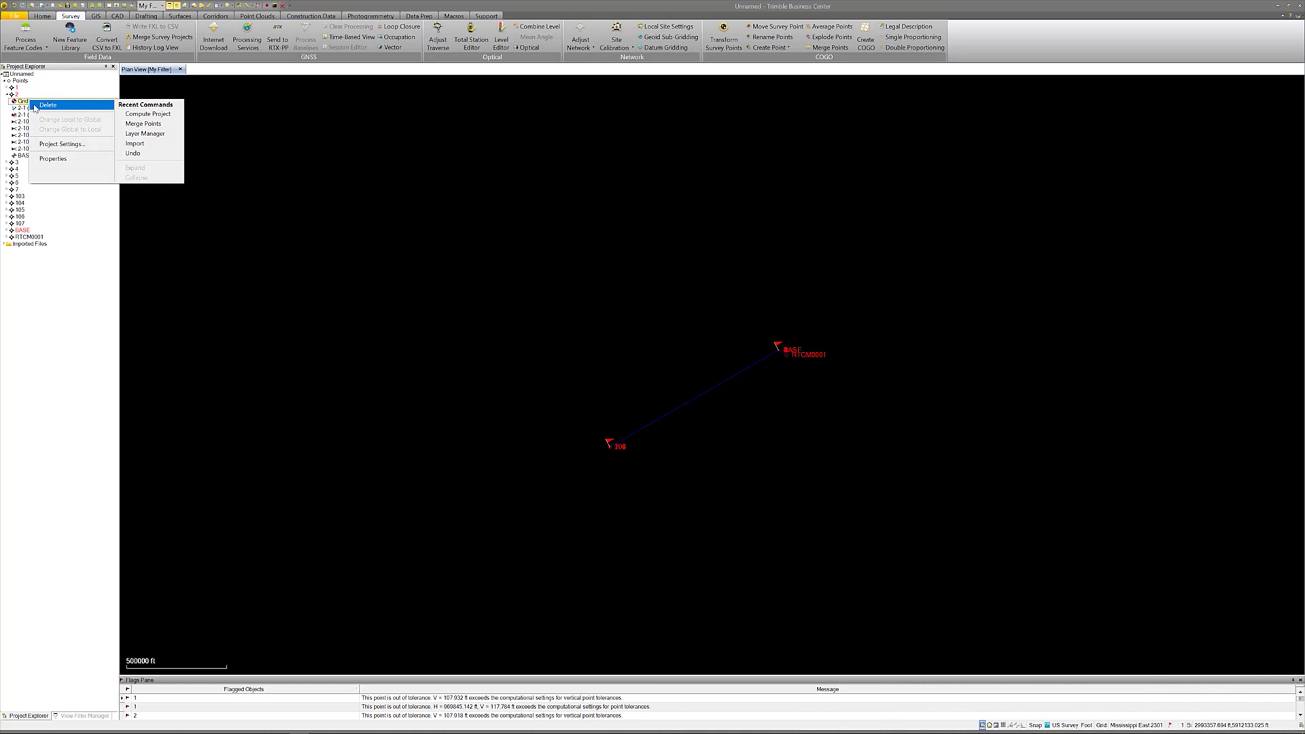
{"action": "left_click", "coordinate": [54, 158]}
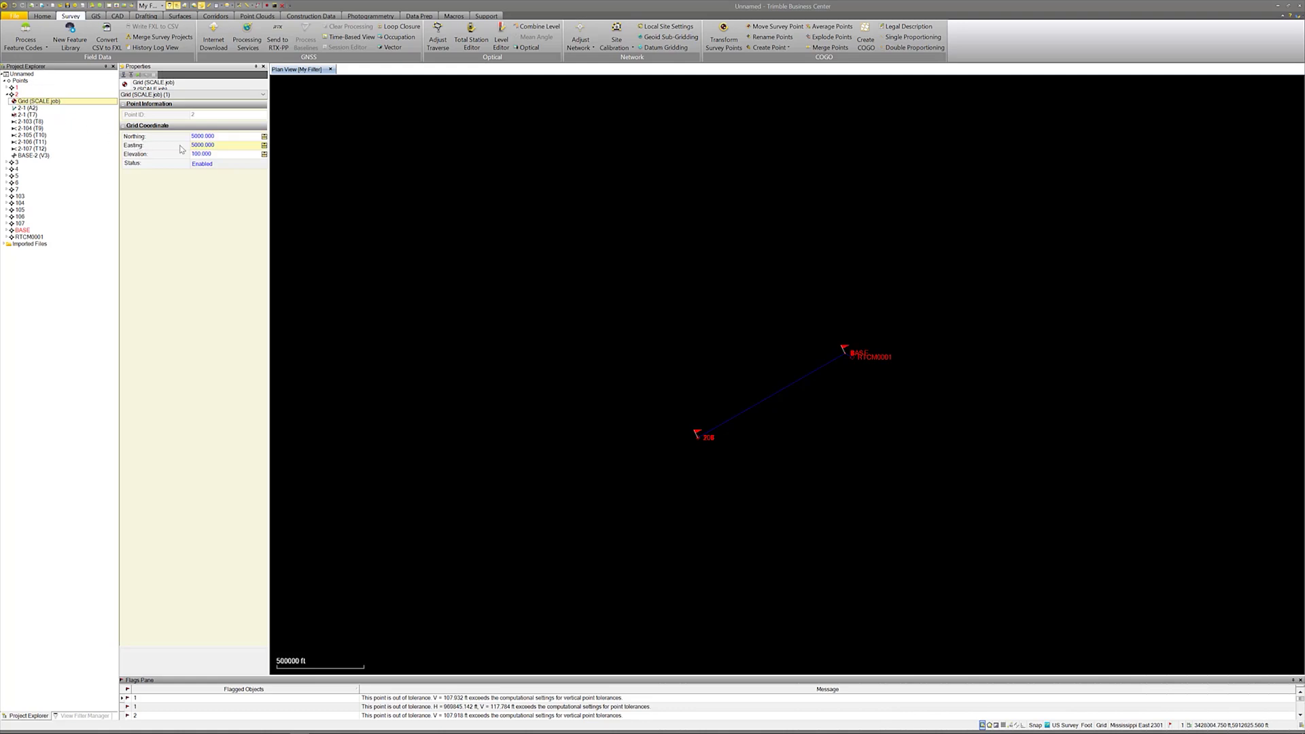
{"action": "left_click", "coordinate": [202, 139]}
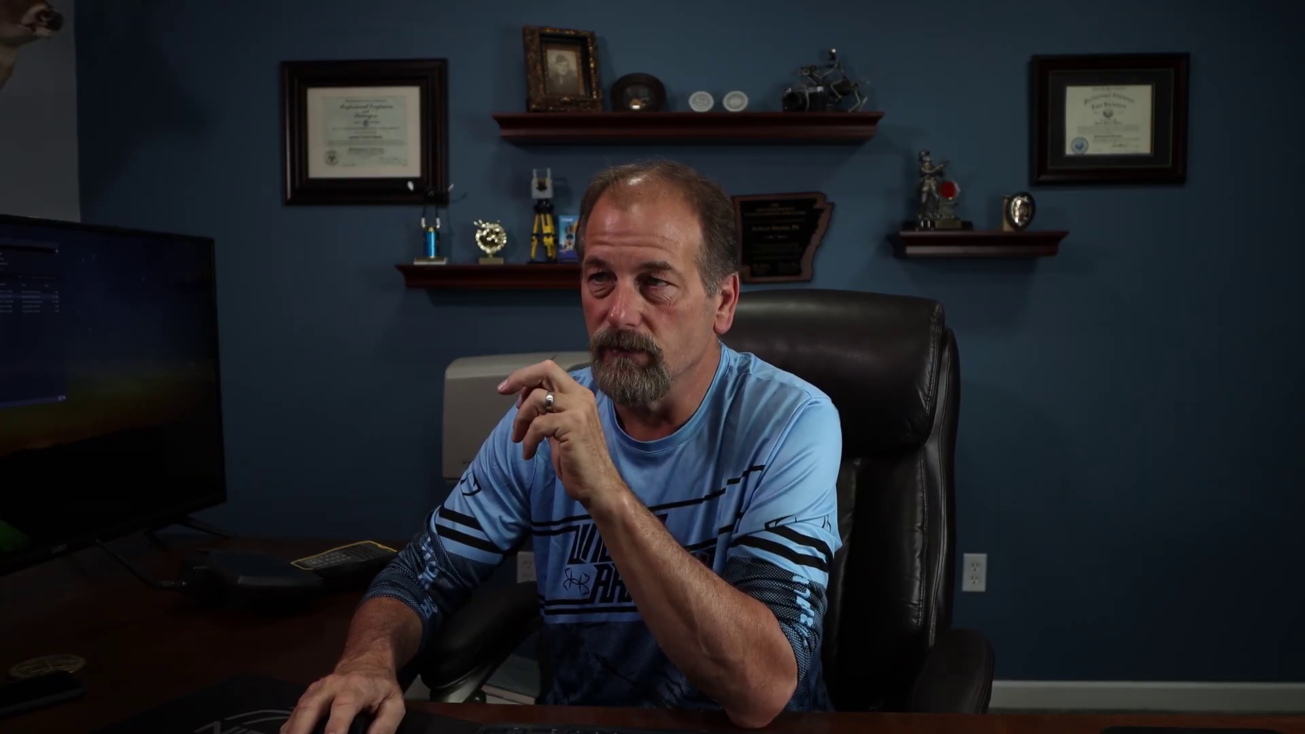
Step: Delete the assumed Grid (SCALE.job) coordinate from point 2
{"action": "right_click", "coordinate": [34, 101]}
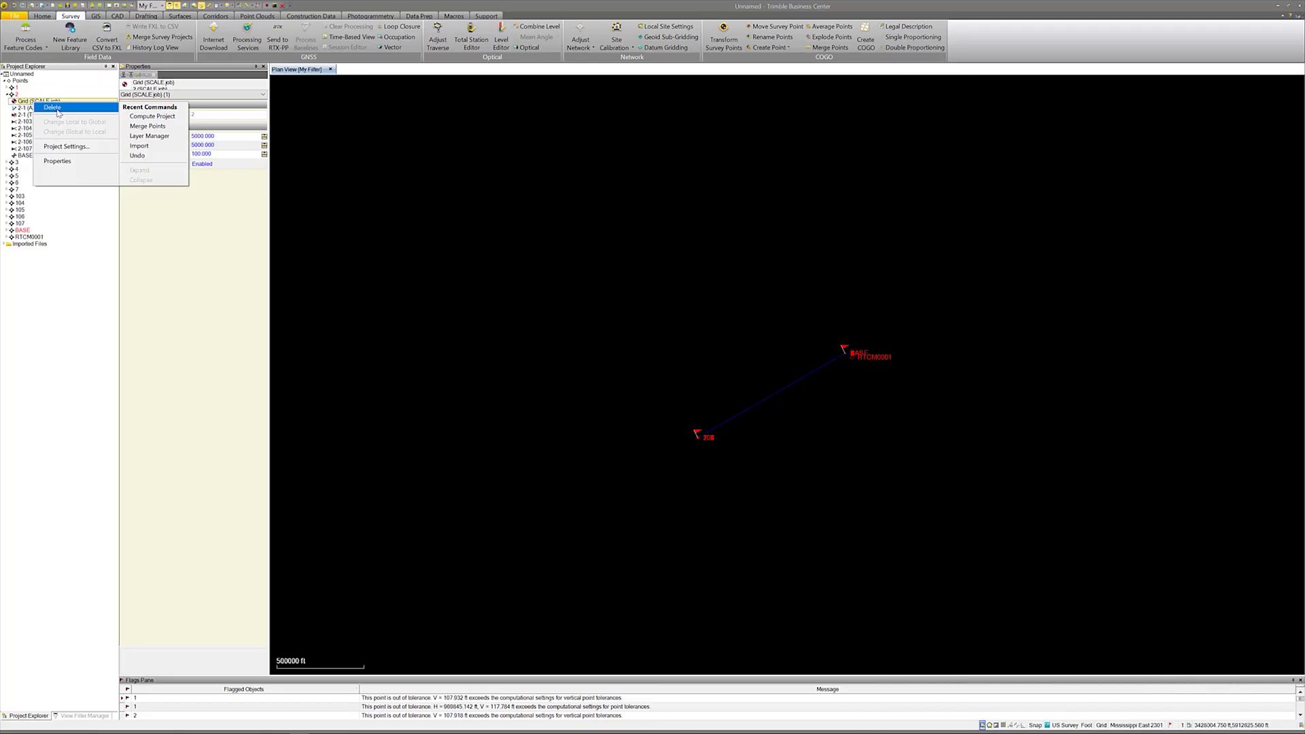
{"action": "left_click", "coordinate": [53, 108]}
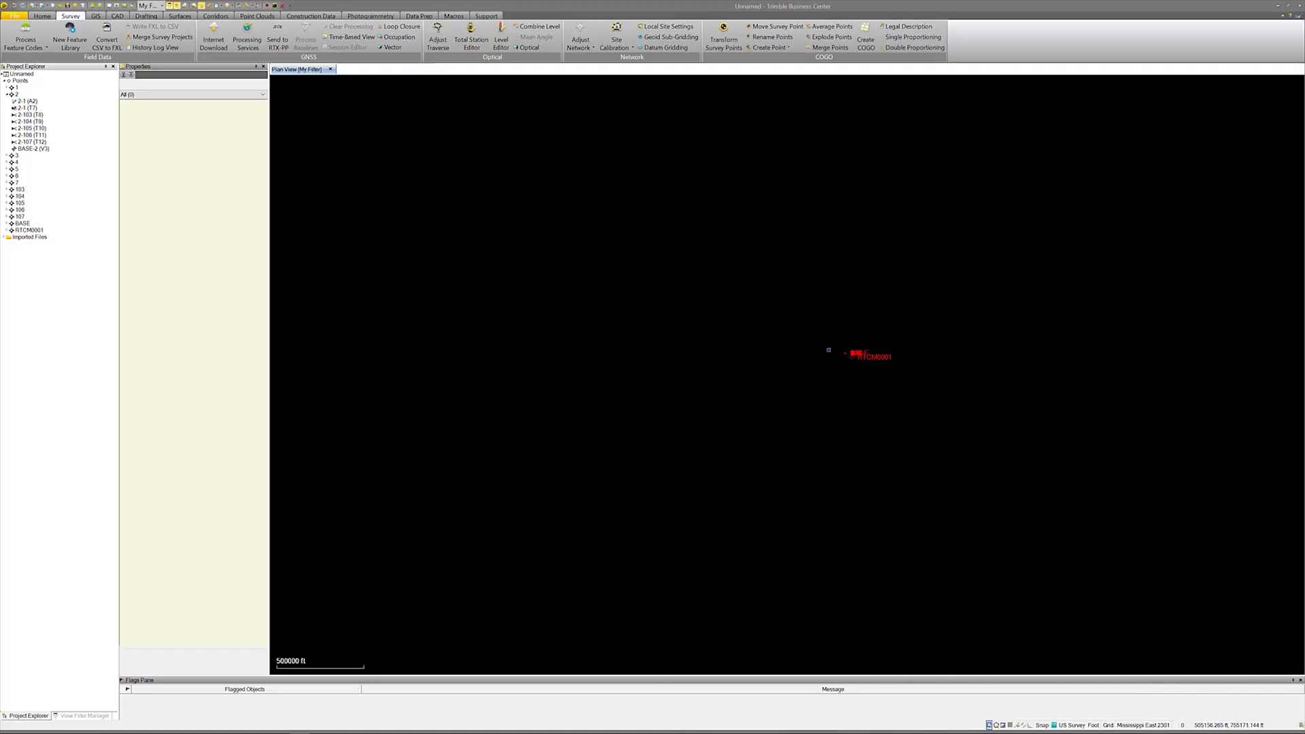
Step: Examine how the total station points line up with the GNSS points in plan view, closing in on points 105 and 5
{"action": "scroll", "coordinate": [920, 340], "scroll_direction": "up", "scroll_amount": 3}
{"action": "scroll", "coordinate": [775, 340], "scroll_direction": "up", "scroll_amount": 4}
{"action": "scroll", "coordinate": [802, 387], "scroll_direction": "up", "scroll_amount": 4}
{"action": "scroll", "coordinate": [790, 413], "scroll_direction": "up", "scroll_amount": 3}
{"action": "scroll", "coordinate": [790, 413], "scroll_direction": "up", "scroll_amount": 5}
{"action": "scroll", "coordinate": [787, 344], "scroll_direction": "up", "scroll_amount": 6}
{"action": "scroll", "coordinate": [753, 364], "scroll_direction": "up", "scroll_amount": 5}
{"action": "scroll", "coordinate": [752, 364], "scroll_direction": "up", "scroll_amount": 10}
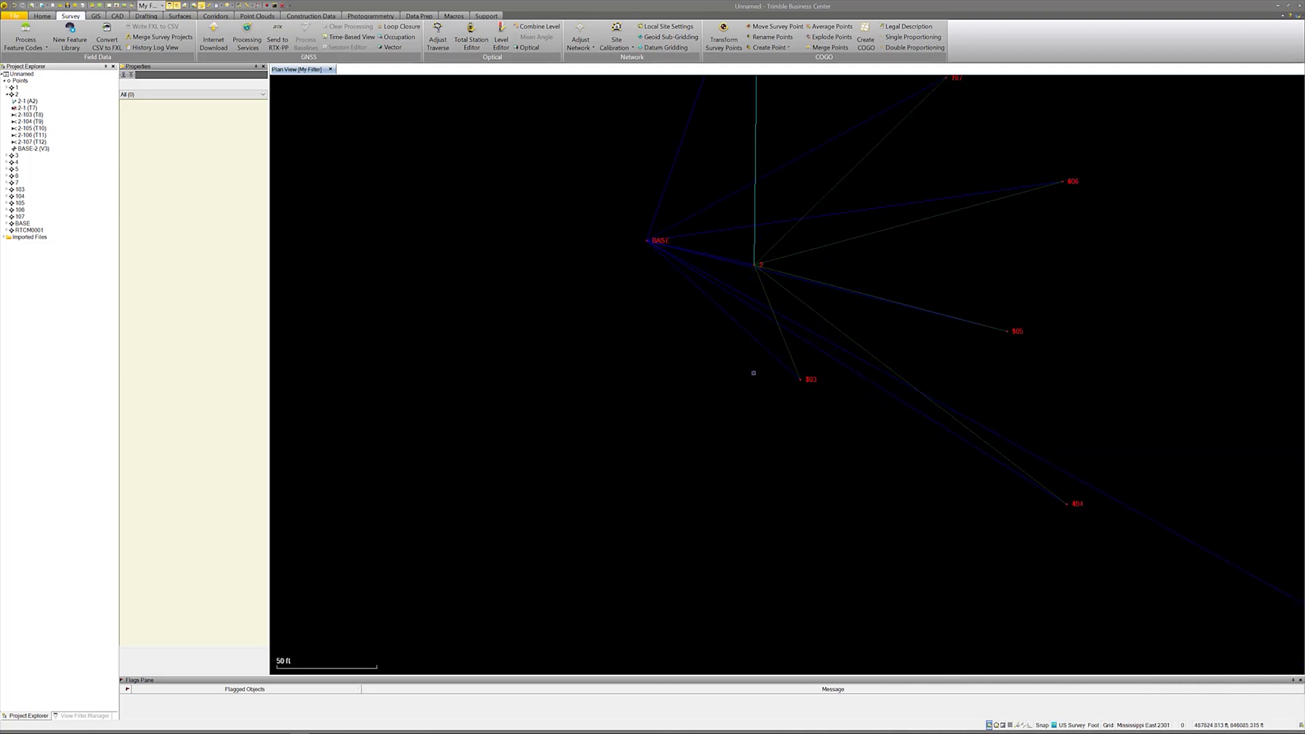
{"action": "scroll", "coordinate": [822, 324], "scroll_direction": "down", "scroll_amount": 3}
{"action": "scroll", "coordinate": [949, 337], "scroll_direction": "up", "scroll_amount": 4}
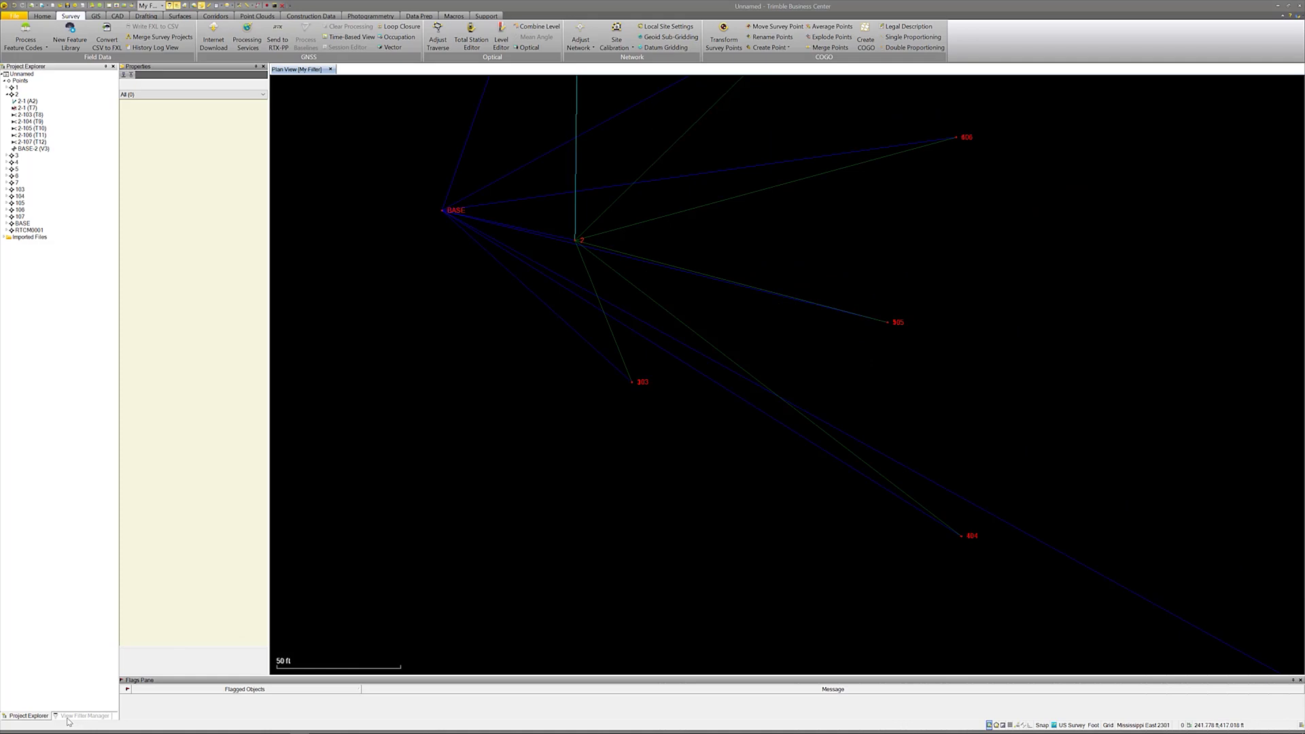
{"action": "scroll", "coordinate": [904, 365], "scroll_direction": "up", "scroll_amount": 9}
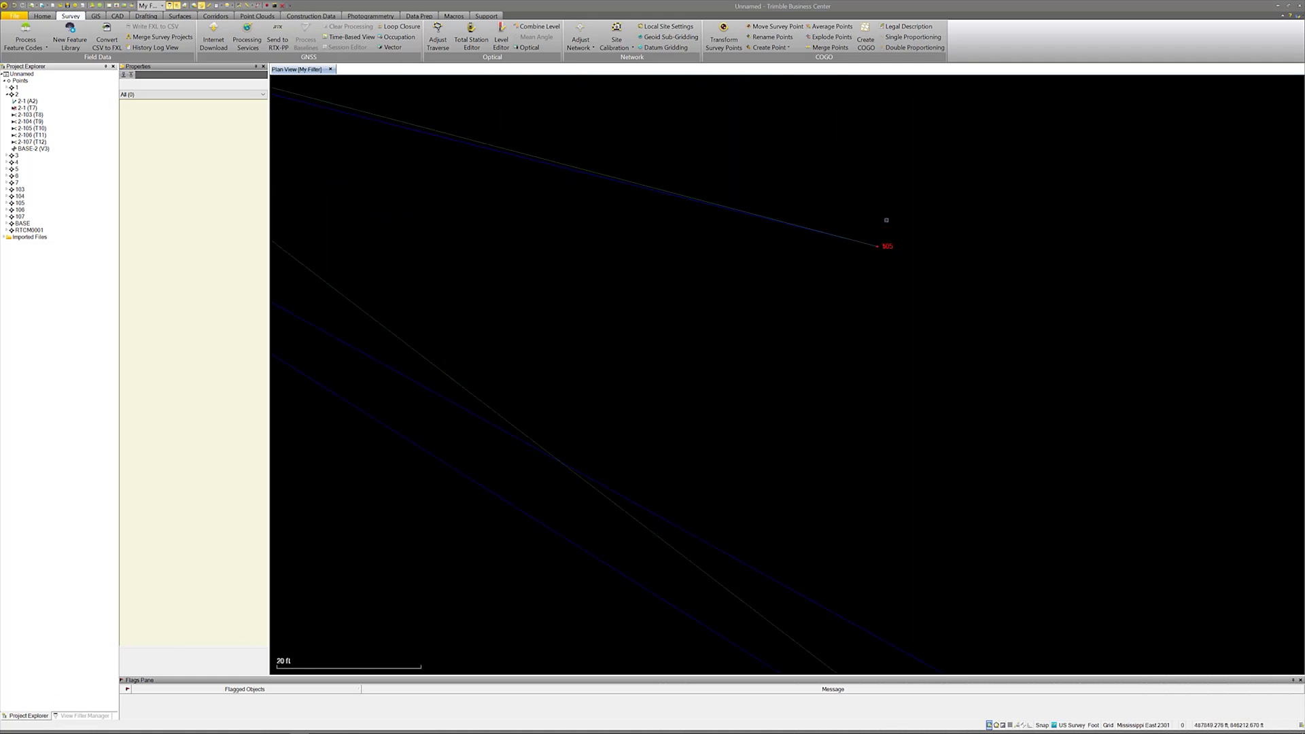
{"action": "scroll", "coordinate": [893, 192], "scroll_direction": "up", "scroll_amount": 15}
{"action": "scroll", "coordinate": [799, 260], "scroll_direction": "up", "scroll_amount": 2}
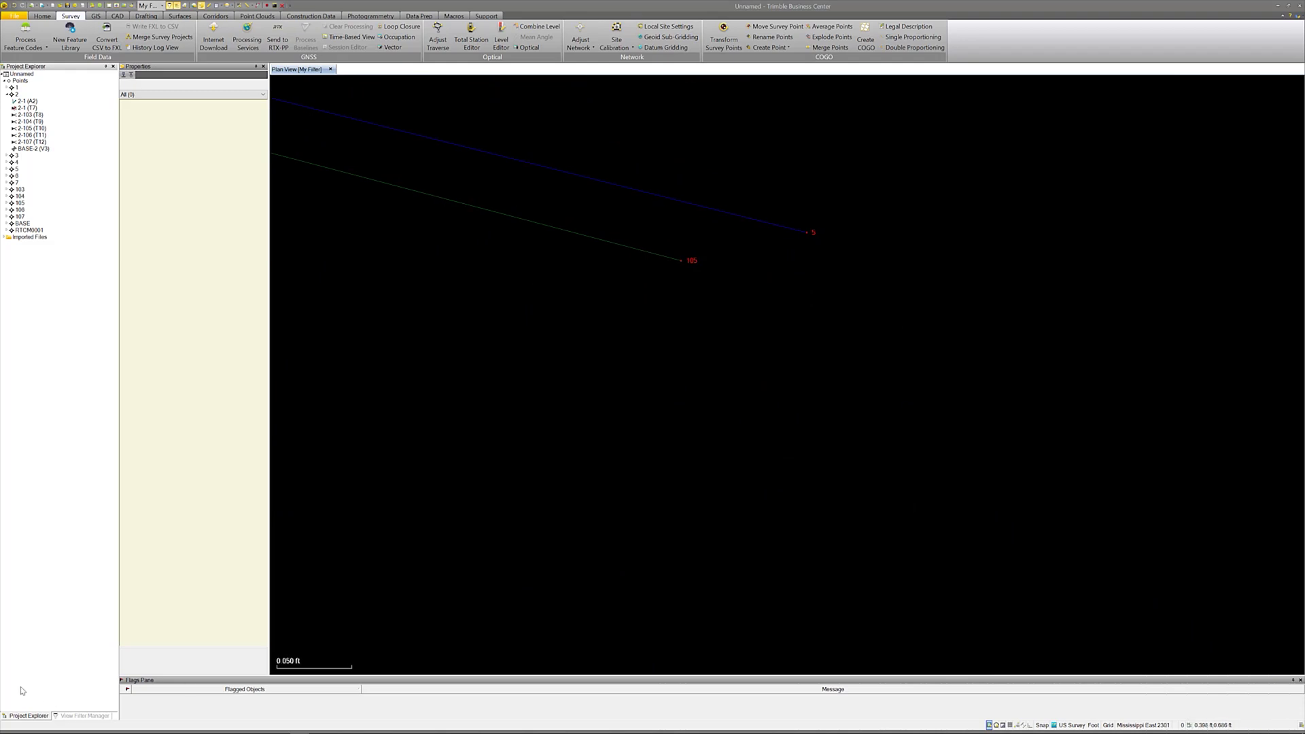
Step: Show point elevations in the plan view through the view filter's point display options
{"action": "left_click", "coordinate": [81, 716]}
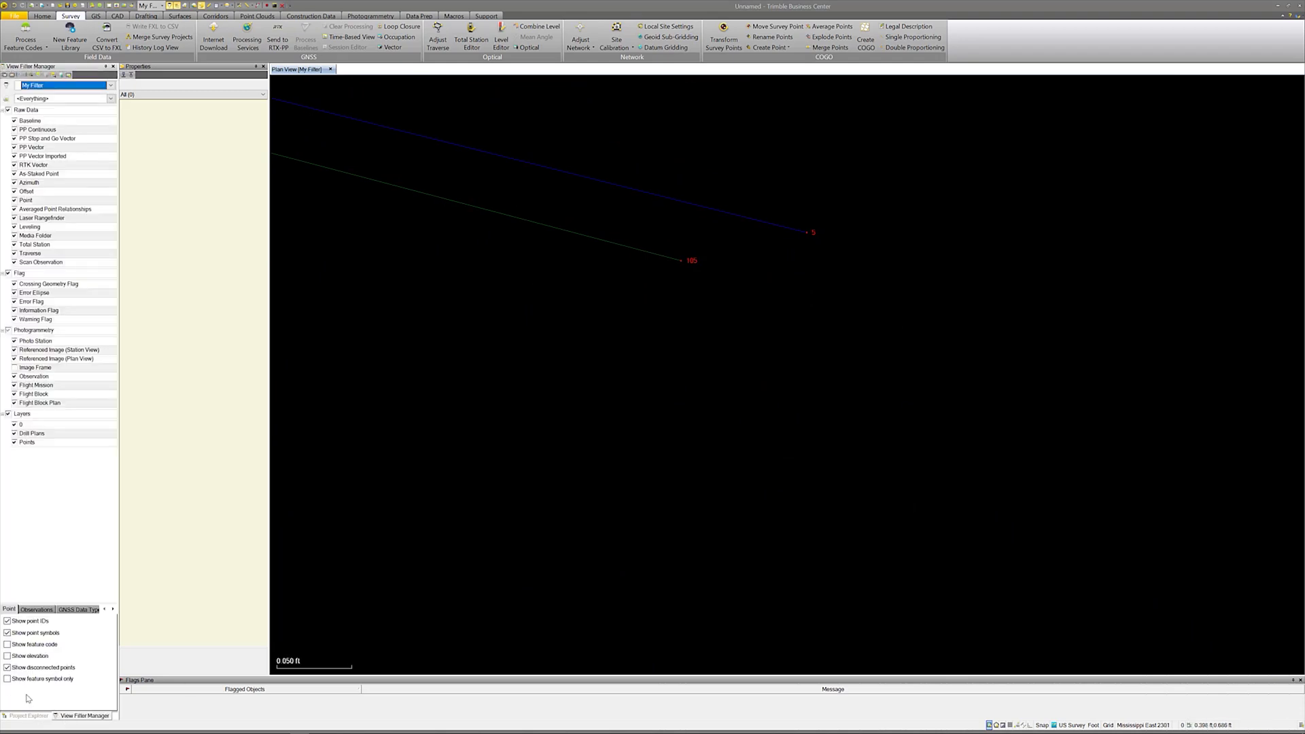
{"action": "left_click", "coordinate": [7, 656]}
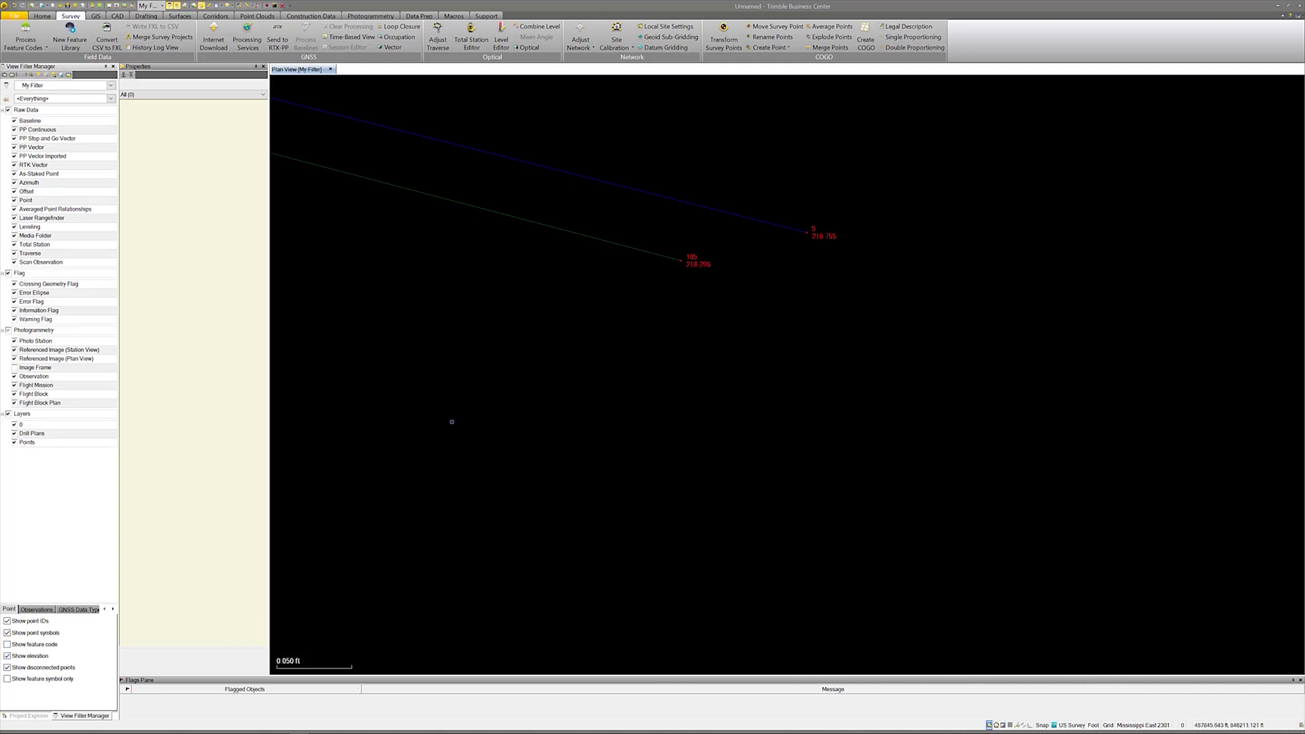
{"action": "scroll", "coordinate": [864, 228], "scroll_direction": "up", "scroll_amount": 2}
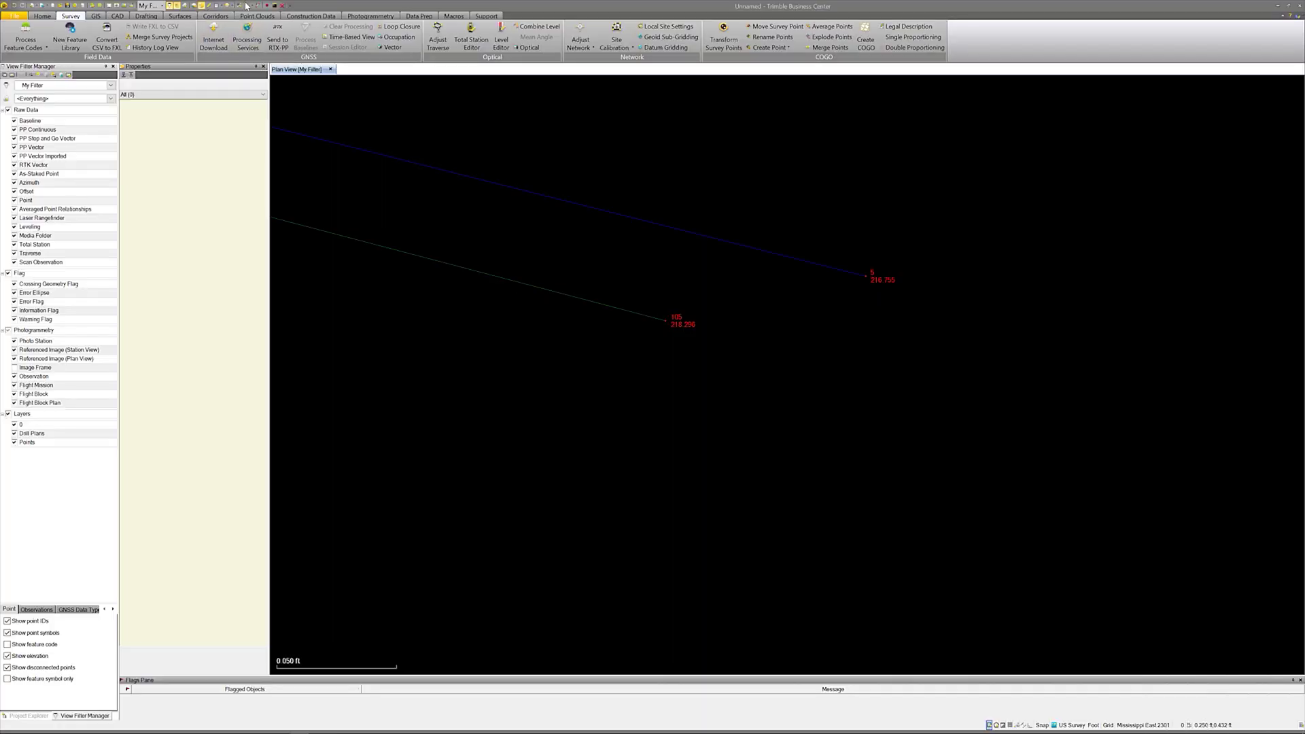
Step: Compute the inverse from point 105 to point 5
{"action": "left_click", "coordinate": [258, 6]}
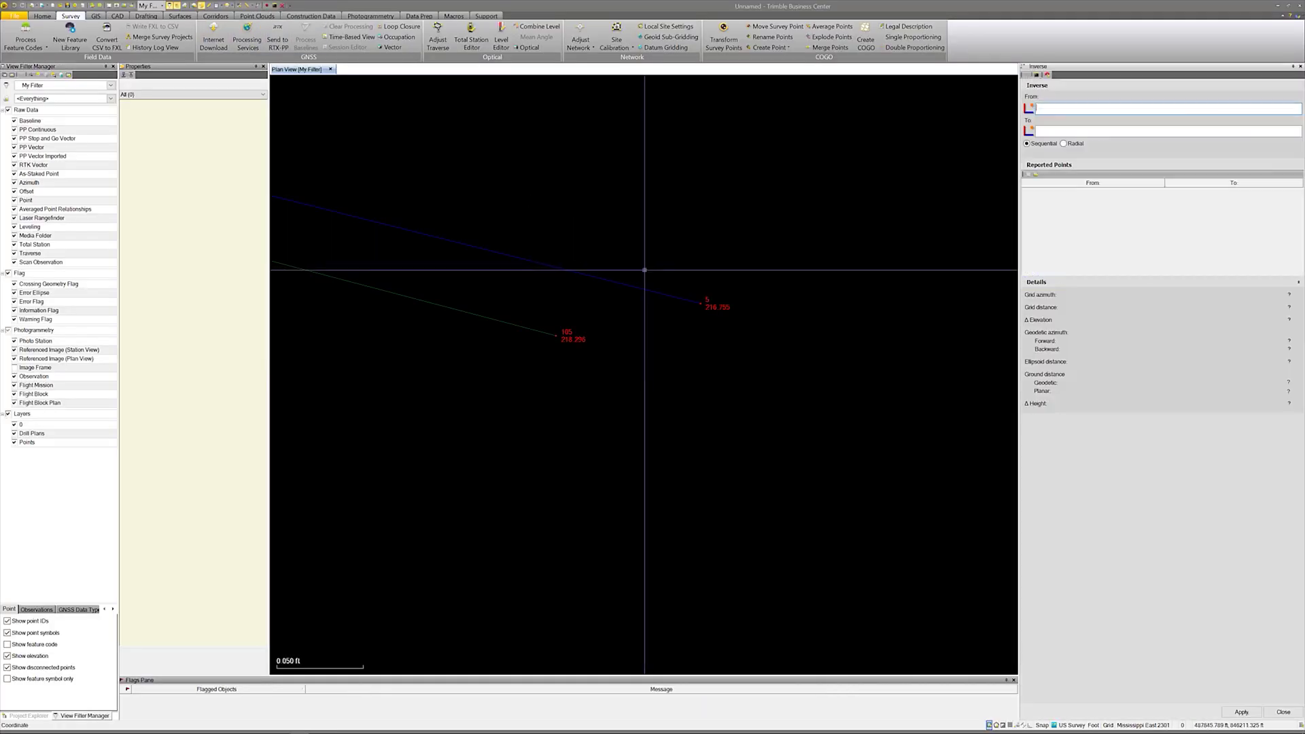
{"action": "left_click", "coordinate": [556, 335]}
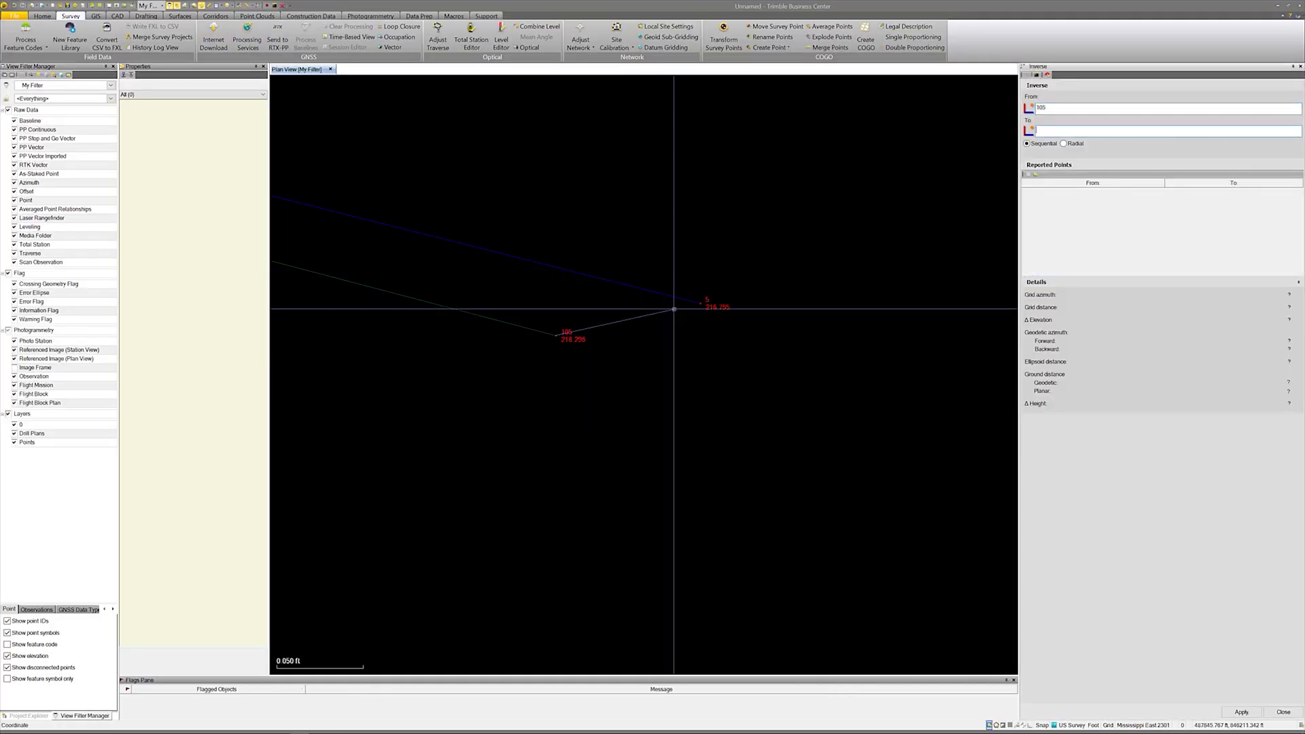
{"action": "left_click", "coordinate": [700, 303]}
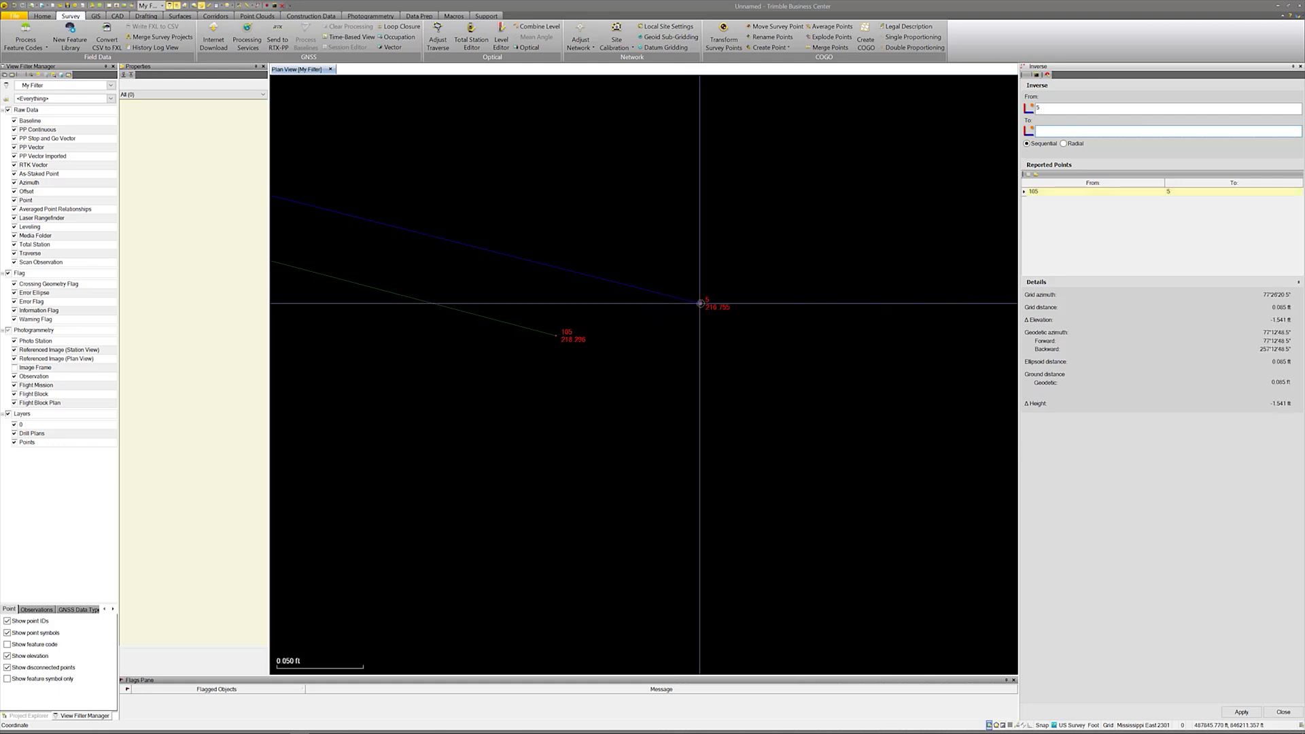
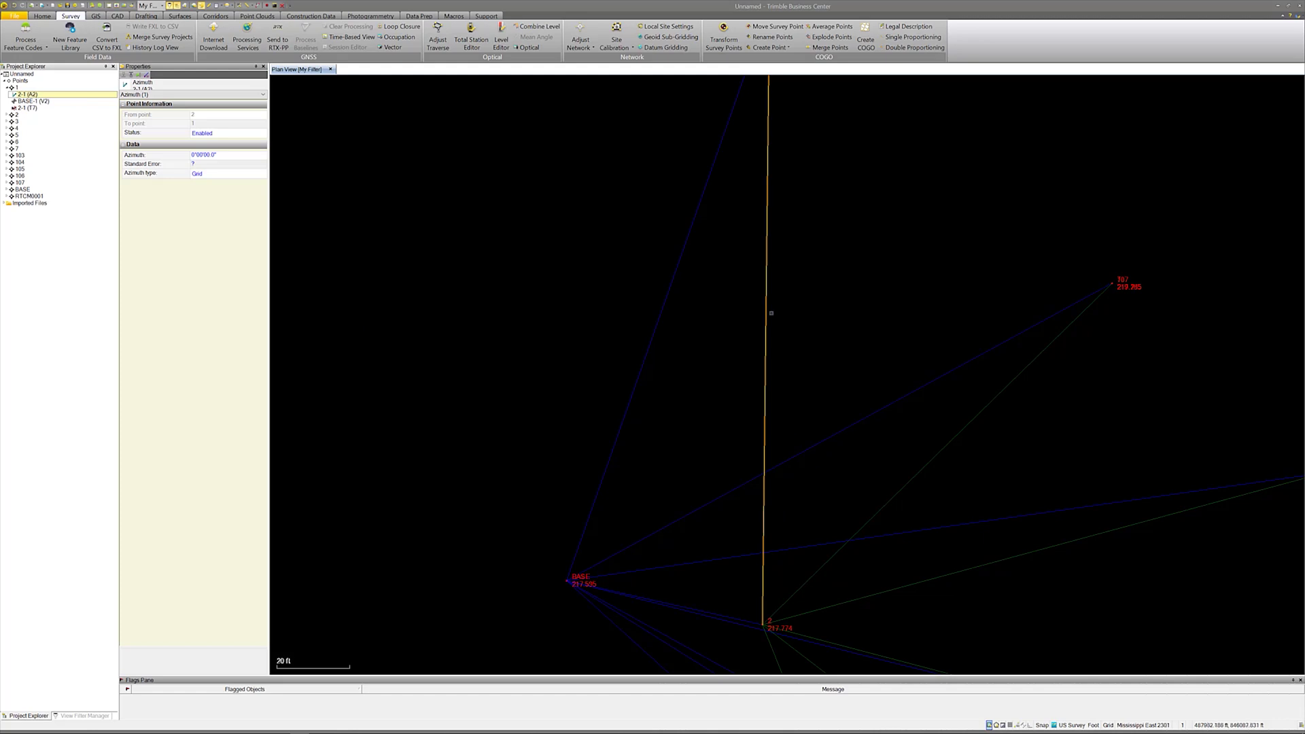
Step: Review the properties of point 1's BASE-1 (V2) vector and 2-1 (T7) total station observation
{"action": "left_click", "coordinate": [31, 102]}
{"action": "scroll", "coordinate": [680, 418], "scroll_direction": "down", "scroll_amount": 4}
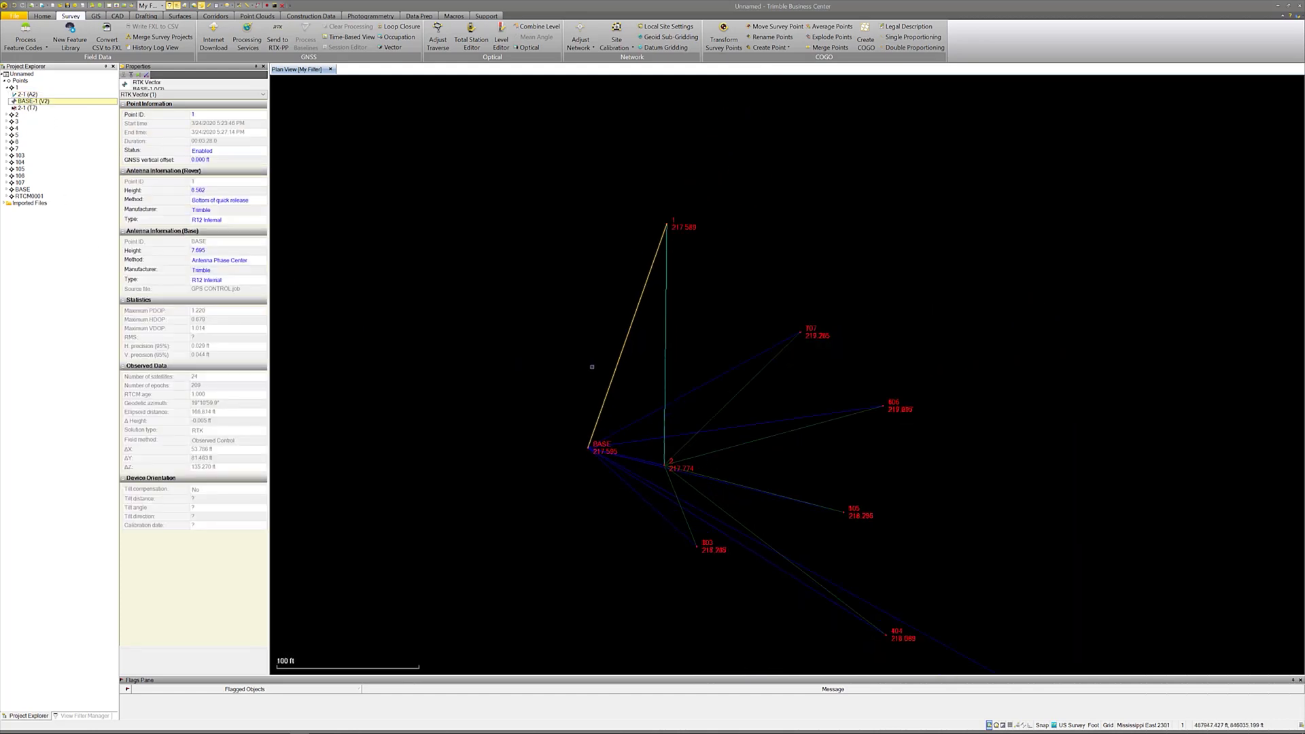
{"action": "left_click", "coordinate": [30, 108]}
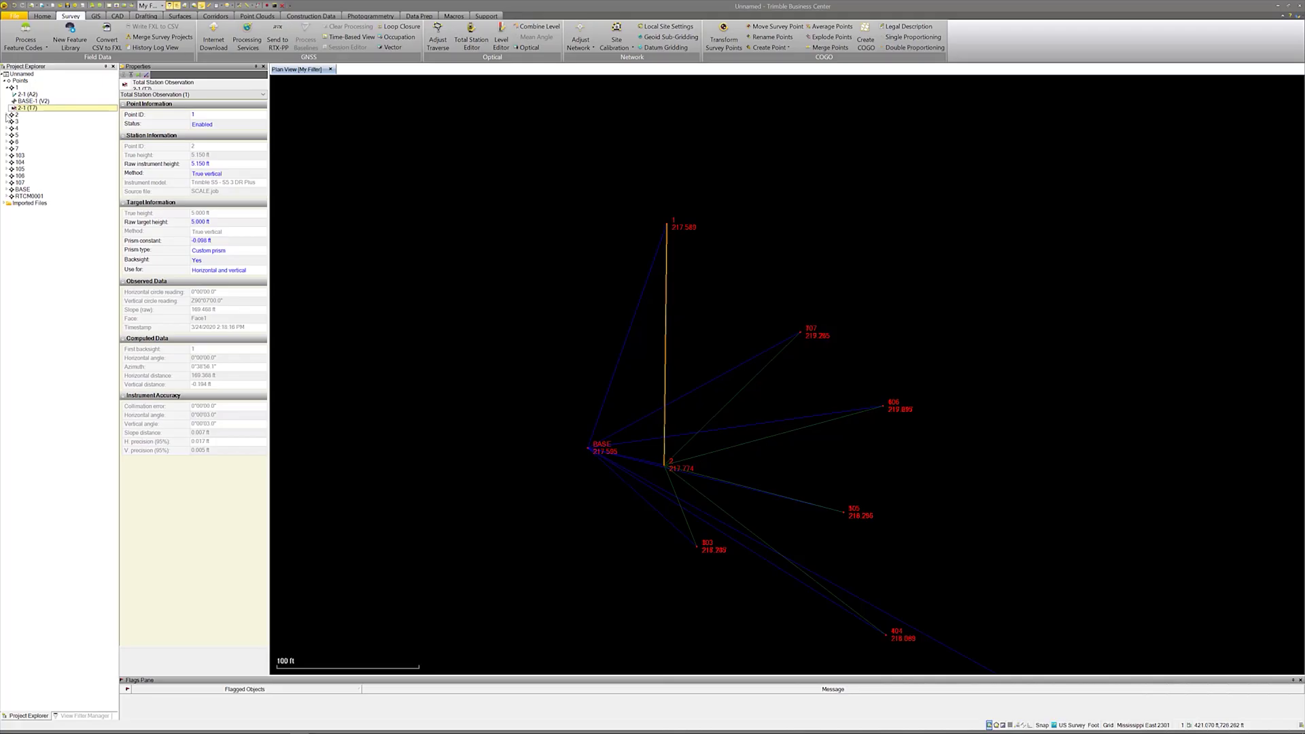
Step: Expand point 2 and review its azimuth, its backsight observation to point 1 and its observations to points 103, 104 and 105
{"action": "left_click", "coordinate": [7, 114]}
{"action": "left_click", "coordinate": [26, 122]}
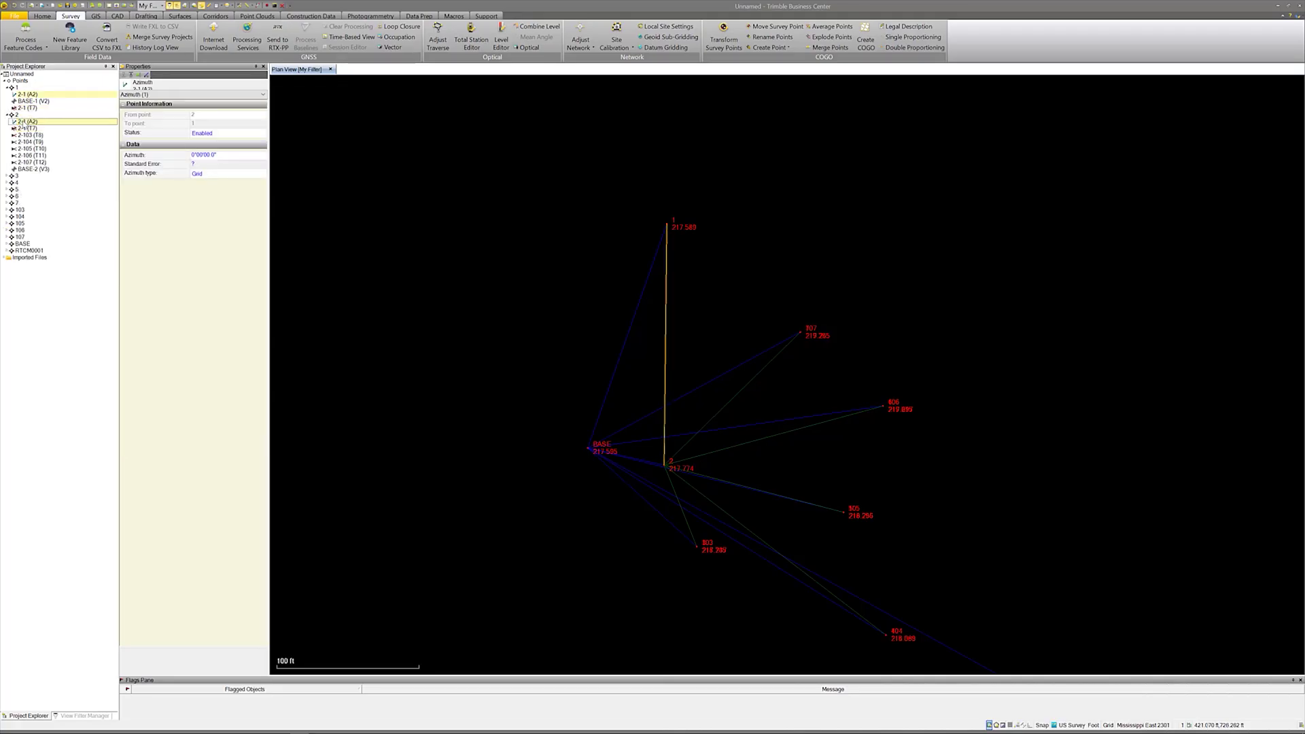
{"action": "left_click", "coordinate": [31, 129]}
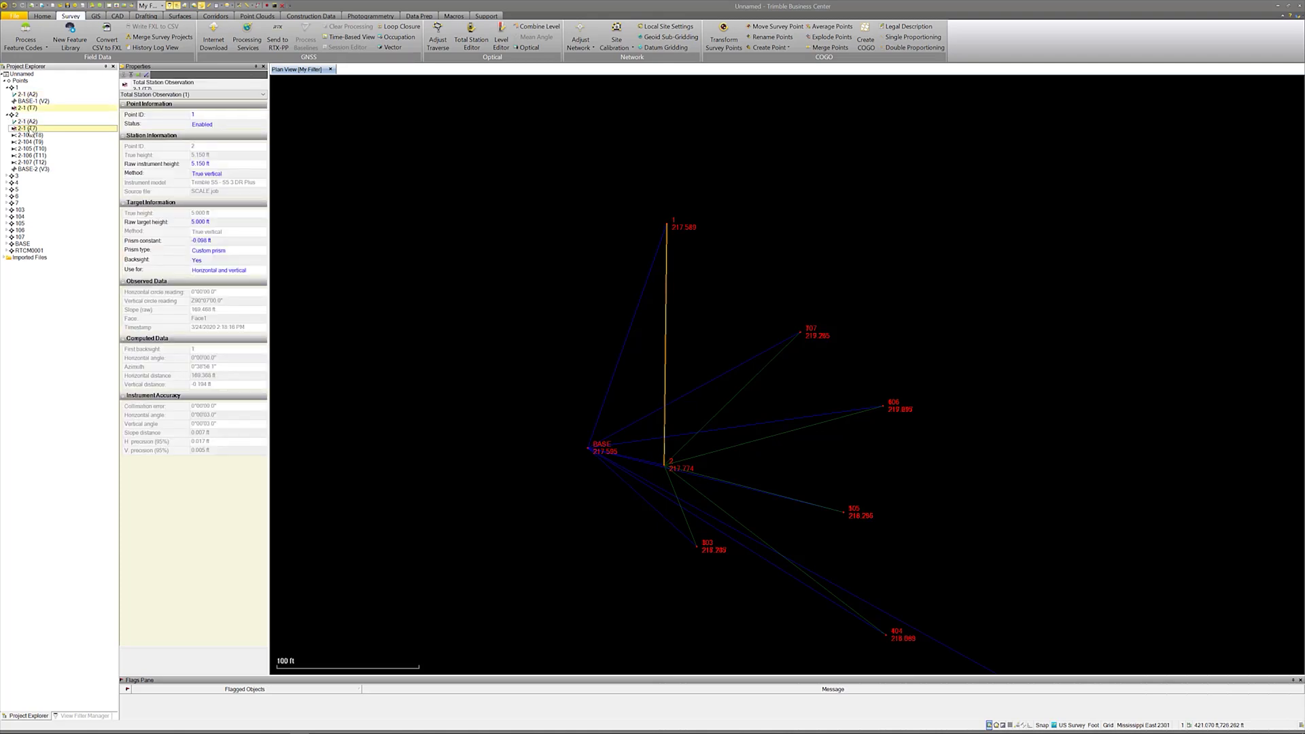
{"action": "left_click", "coordinate": [30, 137]}
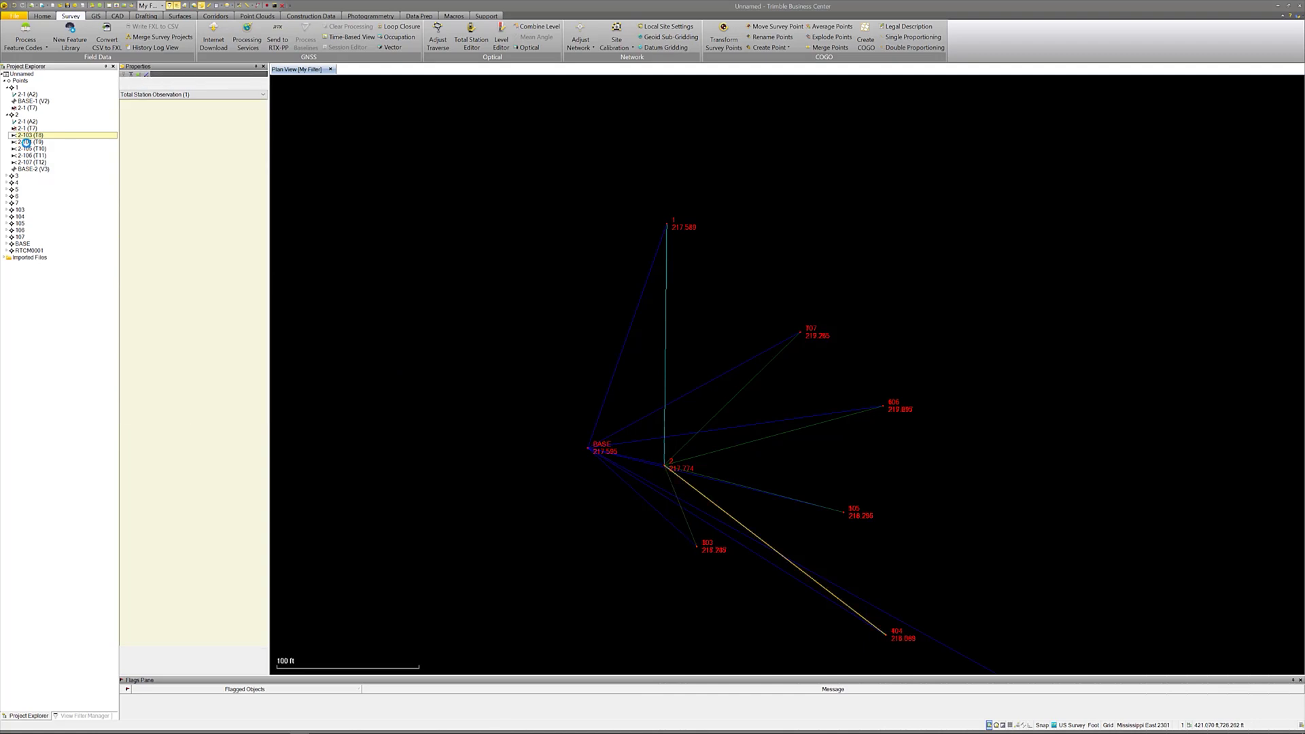
{"action": "left_click", "coordinate": [25, 142]}
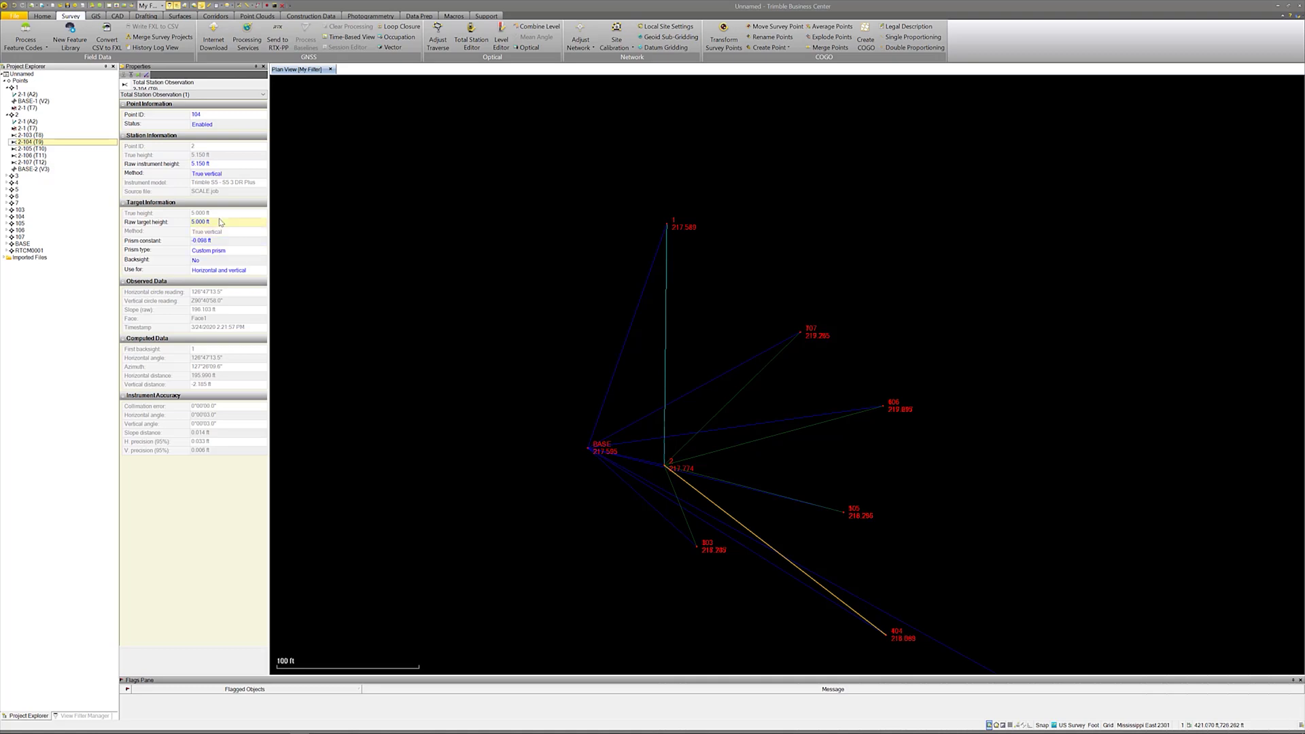
{"action": "left_click", "coordinate": [36, 149]}
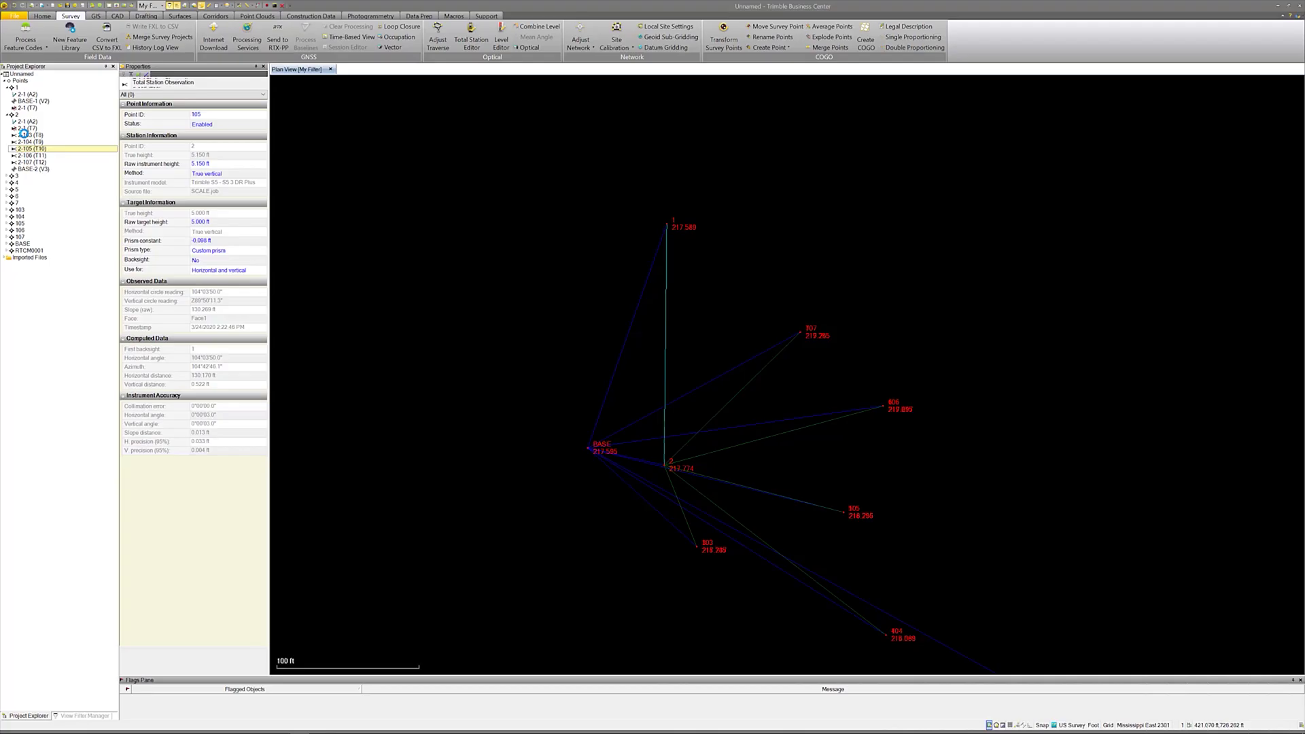
Step: Set the 2-103 (T8) observation's raw target height to 6.5 ft and its prism type to R10 360°
{"action": "left_click", "coordinate": [23, 135]}
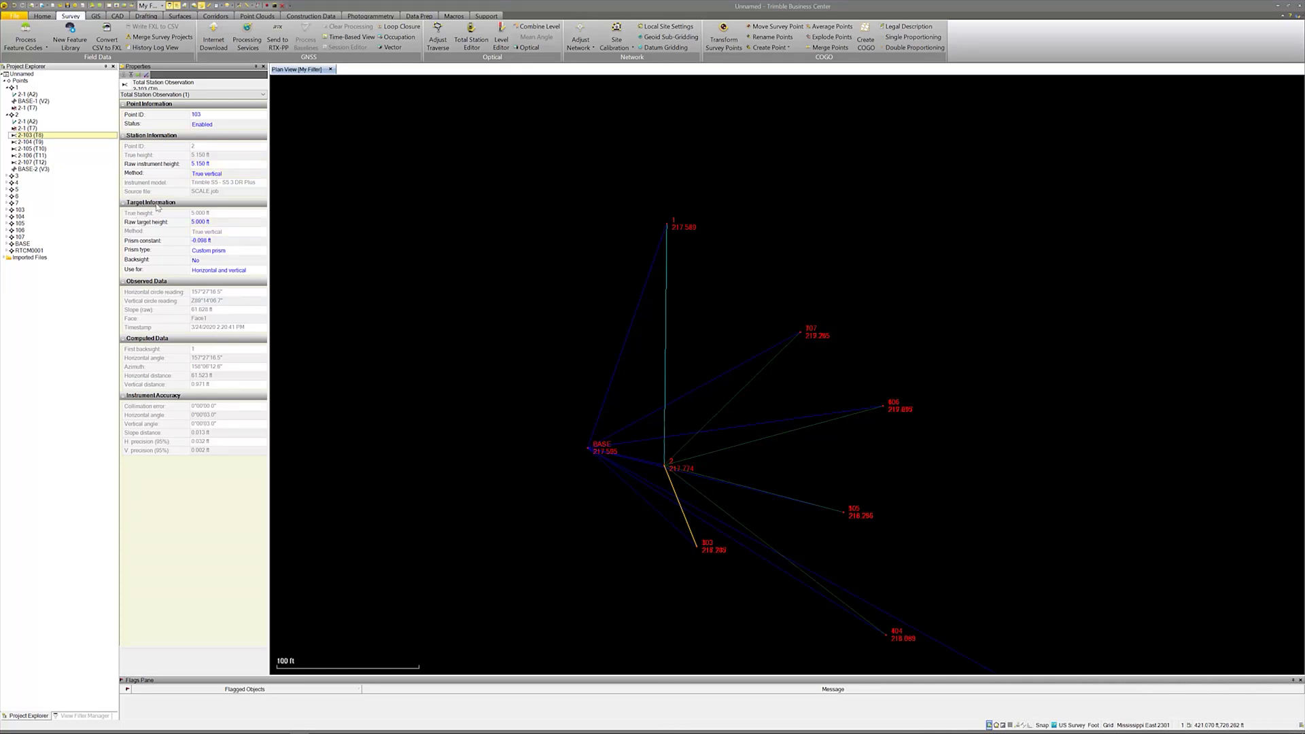
{"action": "left_click", "coordinate": [216, 225]}
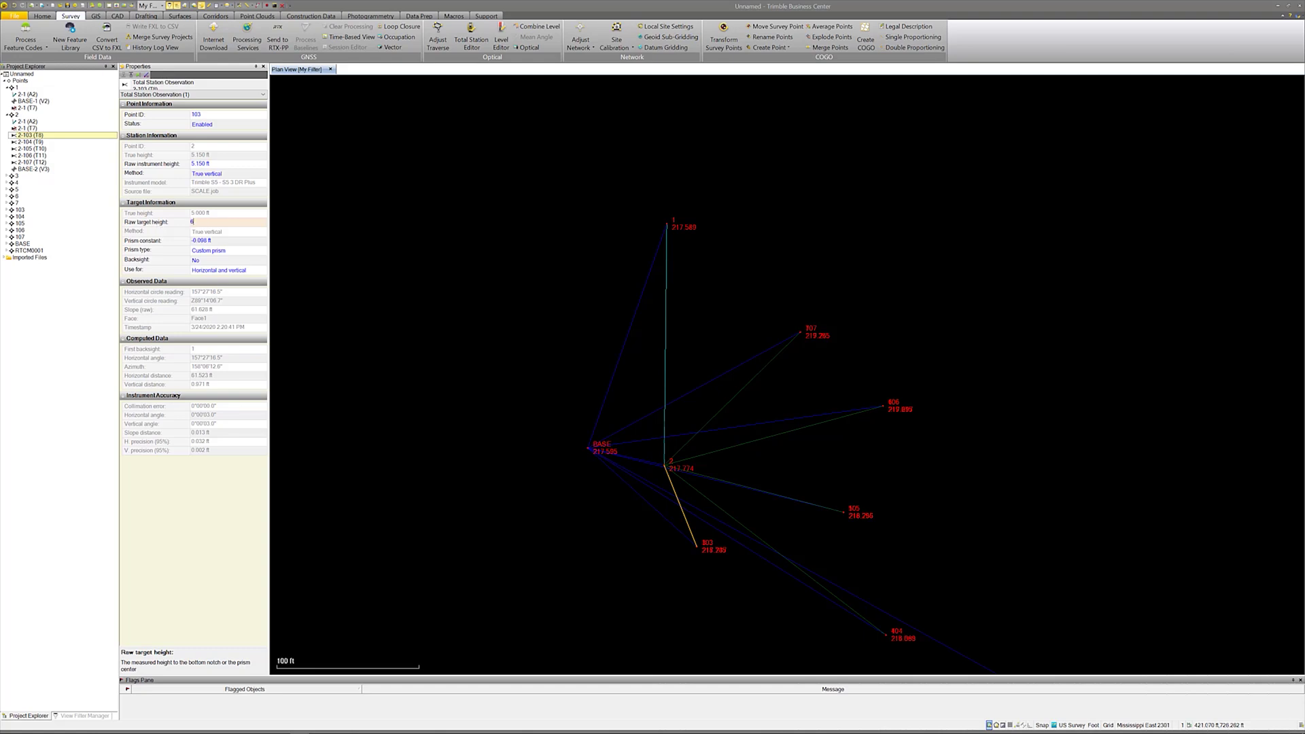
{"action": "left_click", "coordinate": [216, 253]}
{"action": "left_click", "coordinate": [216, 253]}
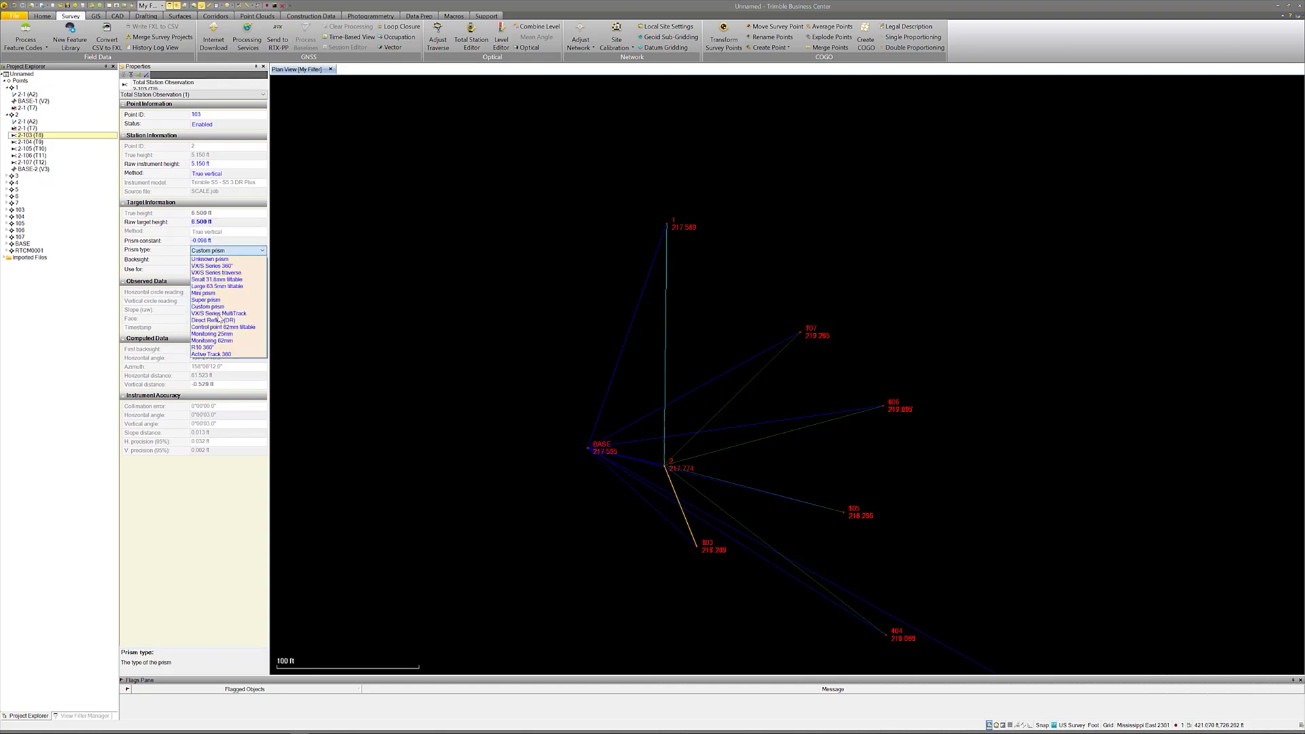
{"action": "left_click", "coordinate": [213, 348]}
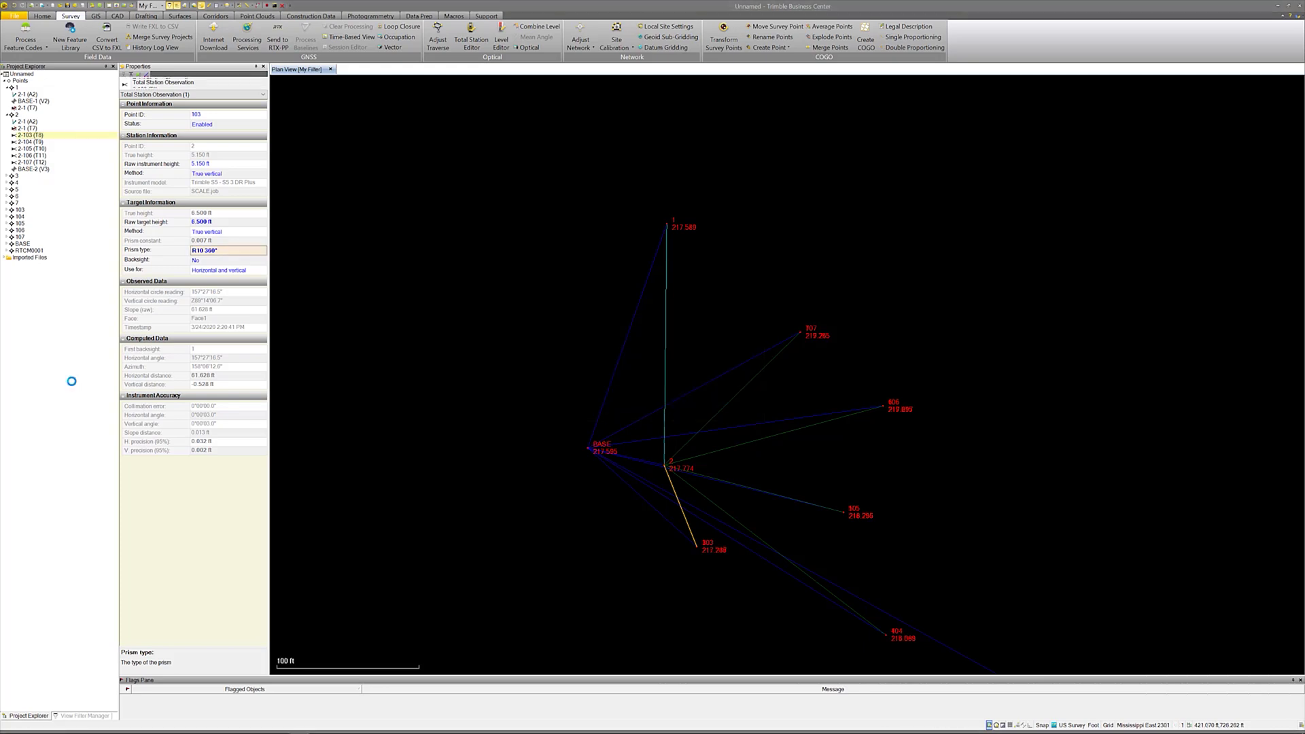
Step: Compute the inverse from point 103 to point 3 to compare their position and elevation, and close the Inverse command
{"action": "scroll", "coordinate": [742, 637], "scroll_direction": "up", "scroll_amount": 10}
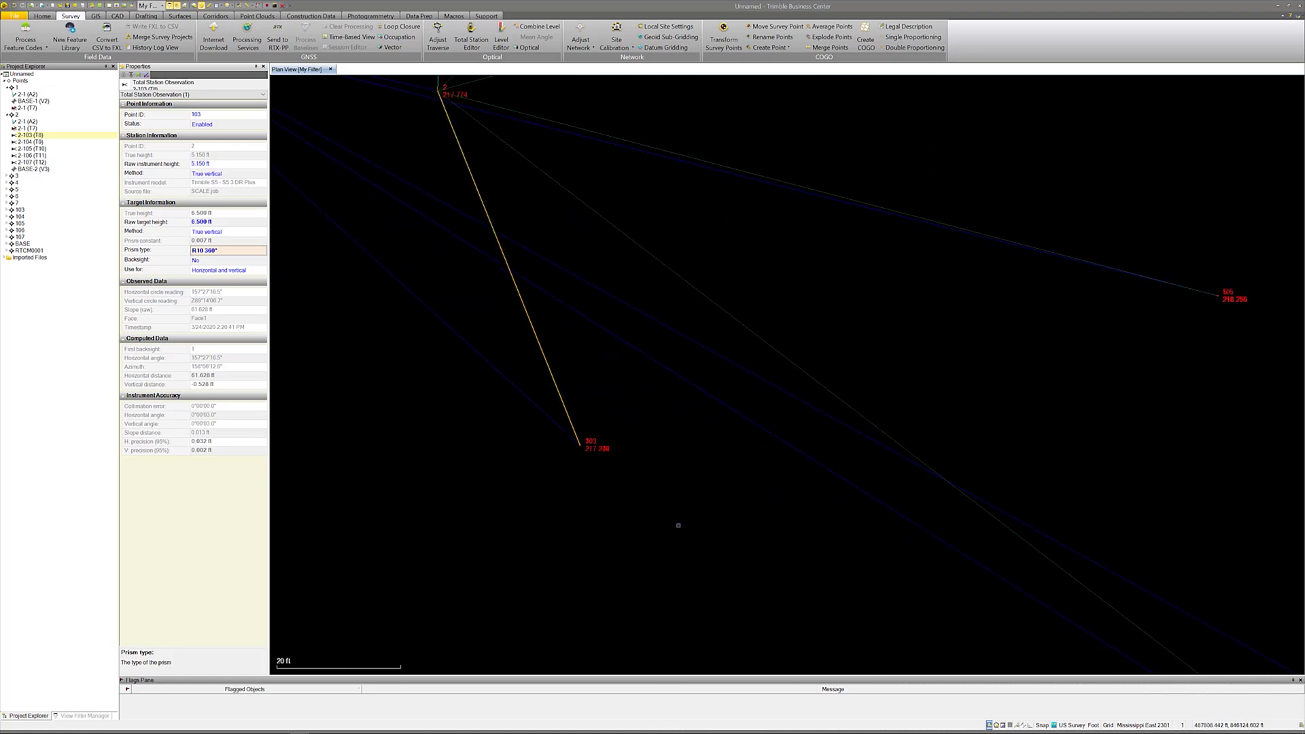
{"action": "scroll", "coordinate": [566, 421], "scroll_direction": "up", "scroll_amount": 8}
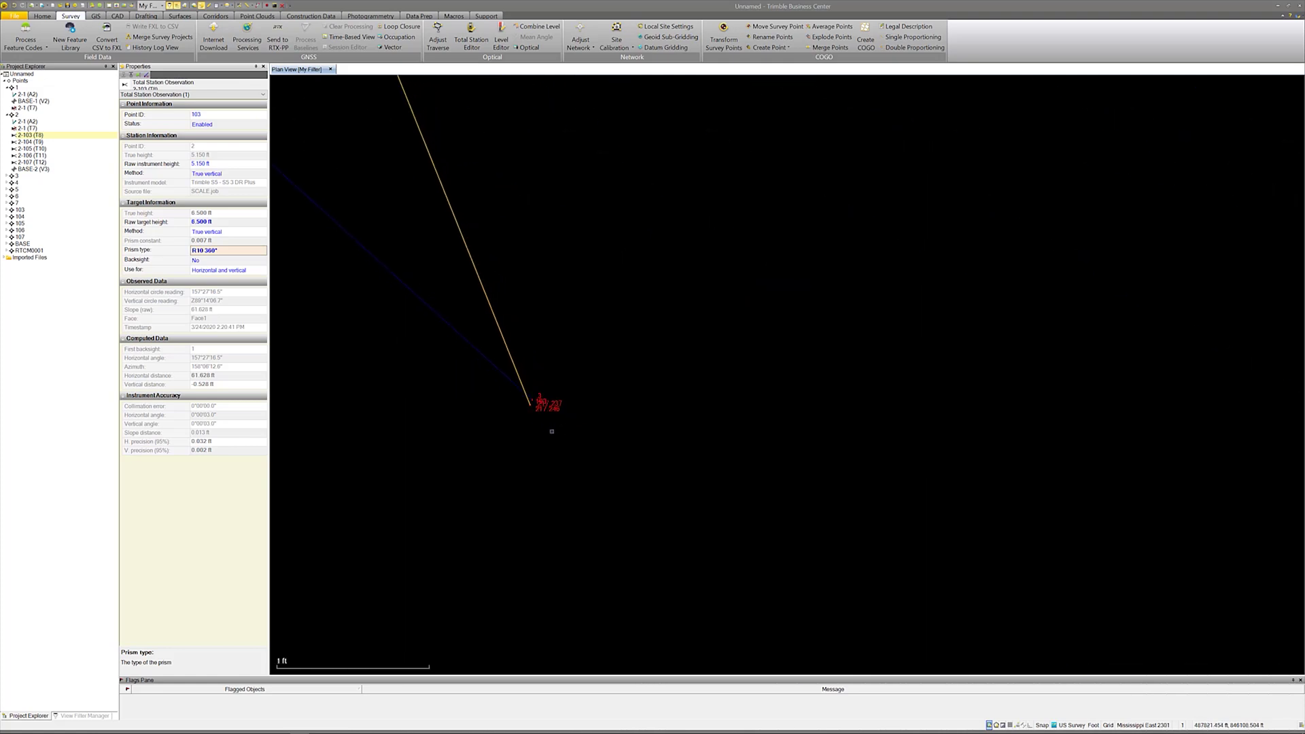
{"action": "scroll", "coordinate": [522, 386], "scroll_direction": "up", "scroll_amount": 4}
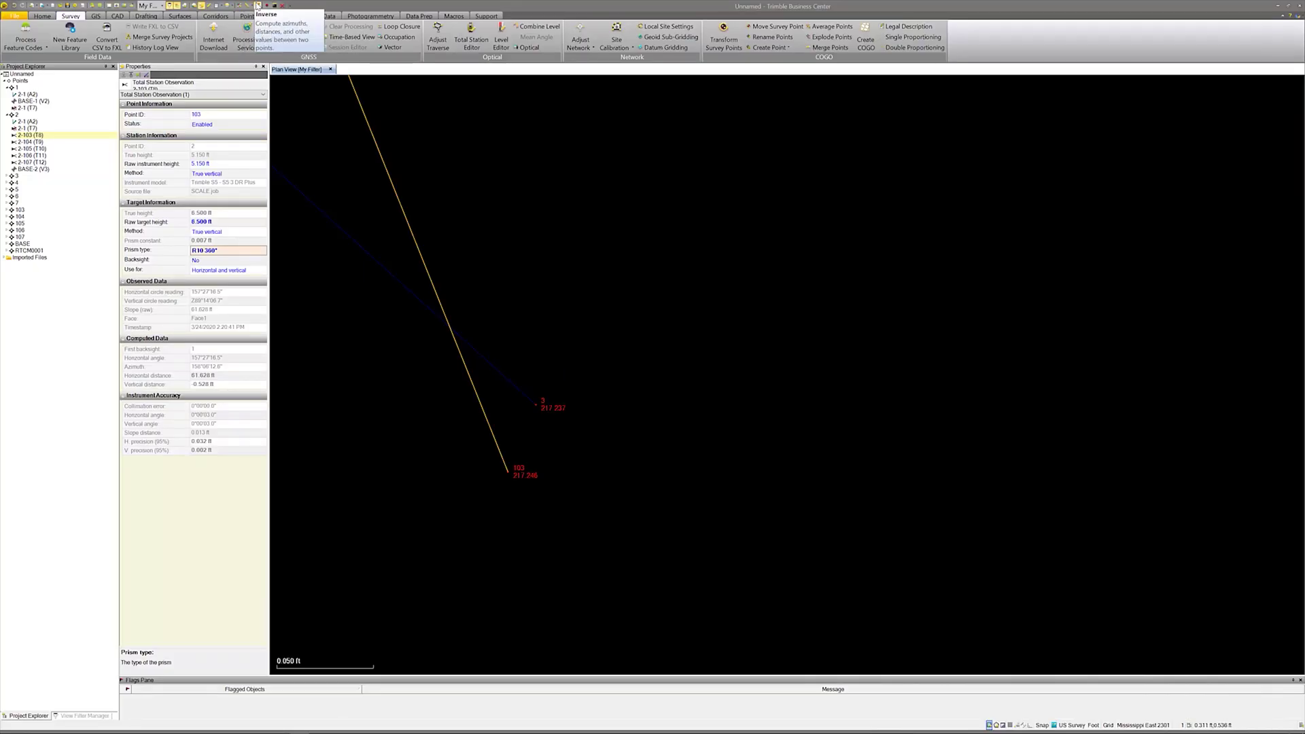
{"action": "left_click", "coordinate": [257, 5]}
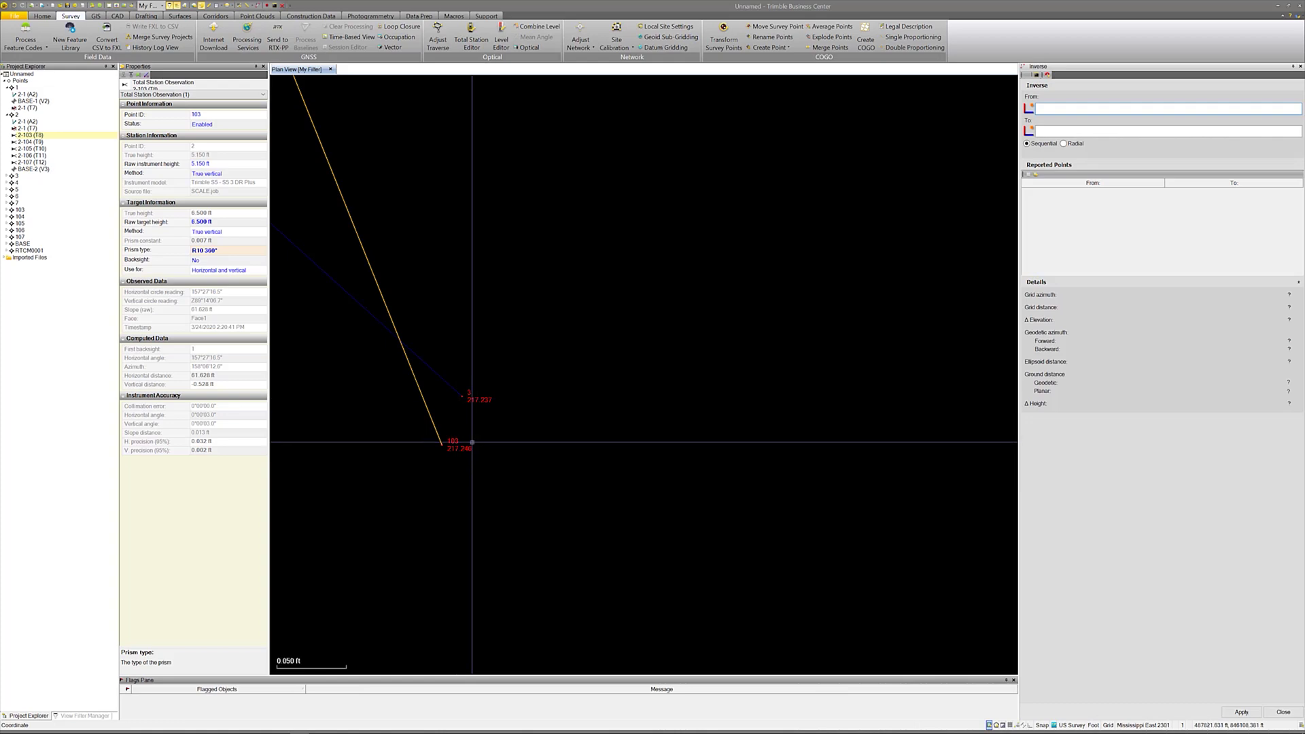
{"action": "left_click", "coordinate": [445, 443]}
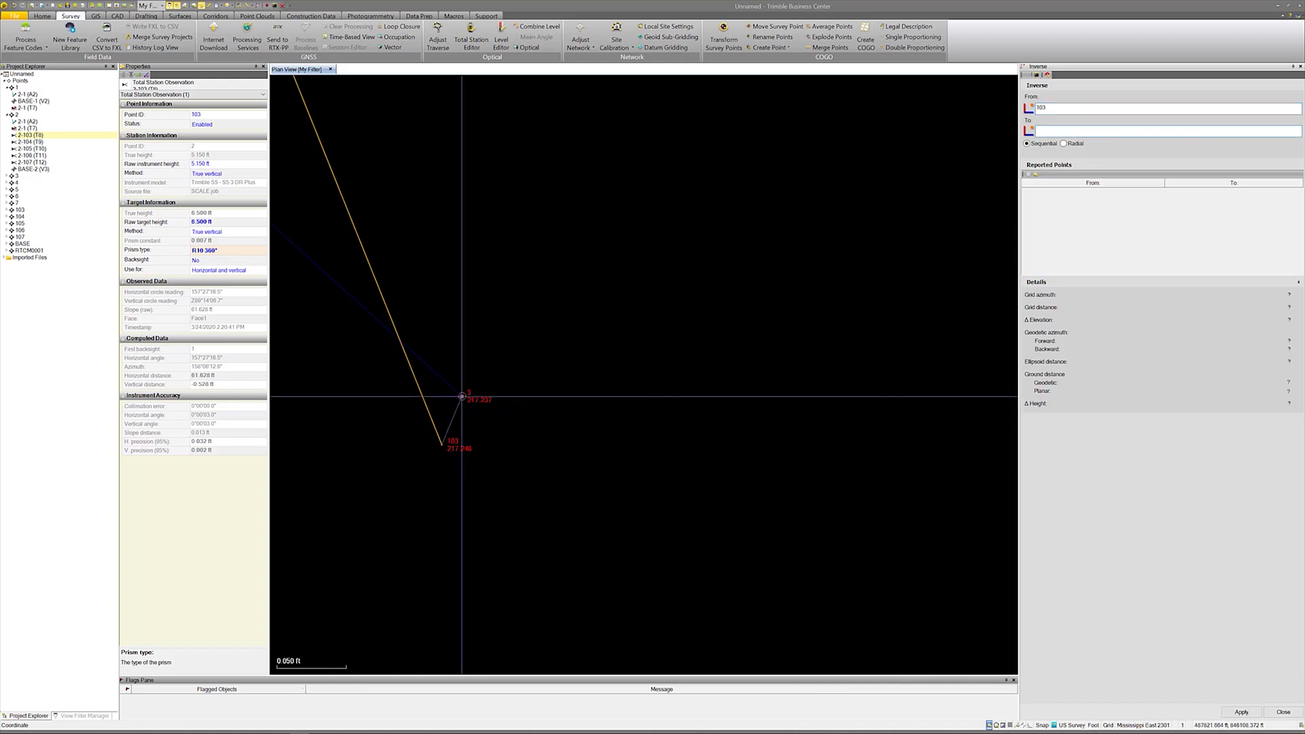
{"action": "left_click", "coordinate": [462, 396]}
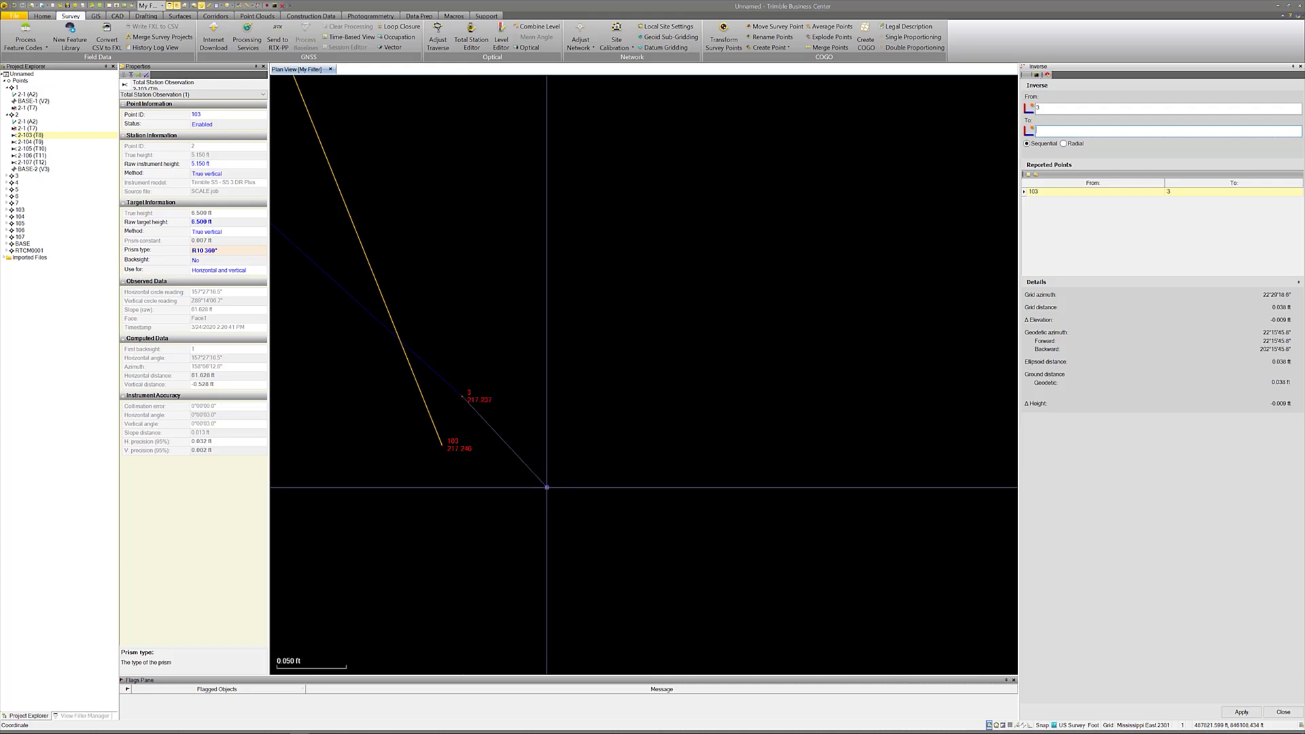
{"action": "key", "text": "Escape"}
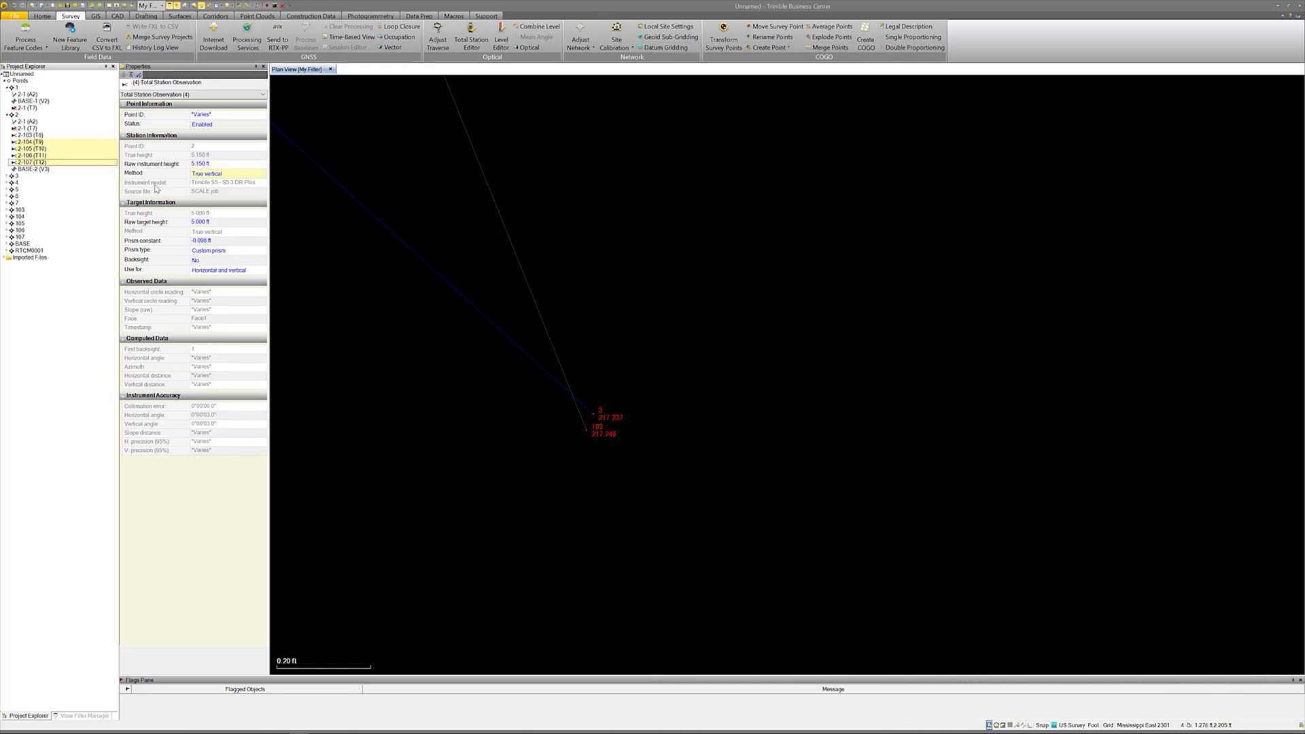
Step: Set the raw target height to 6.5 ft and prism type to R10 360° for the observations to points 104, 105, 106 and 107
{"action": "left_click", "coordinate": [210, 223]}
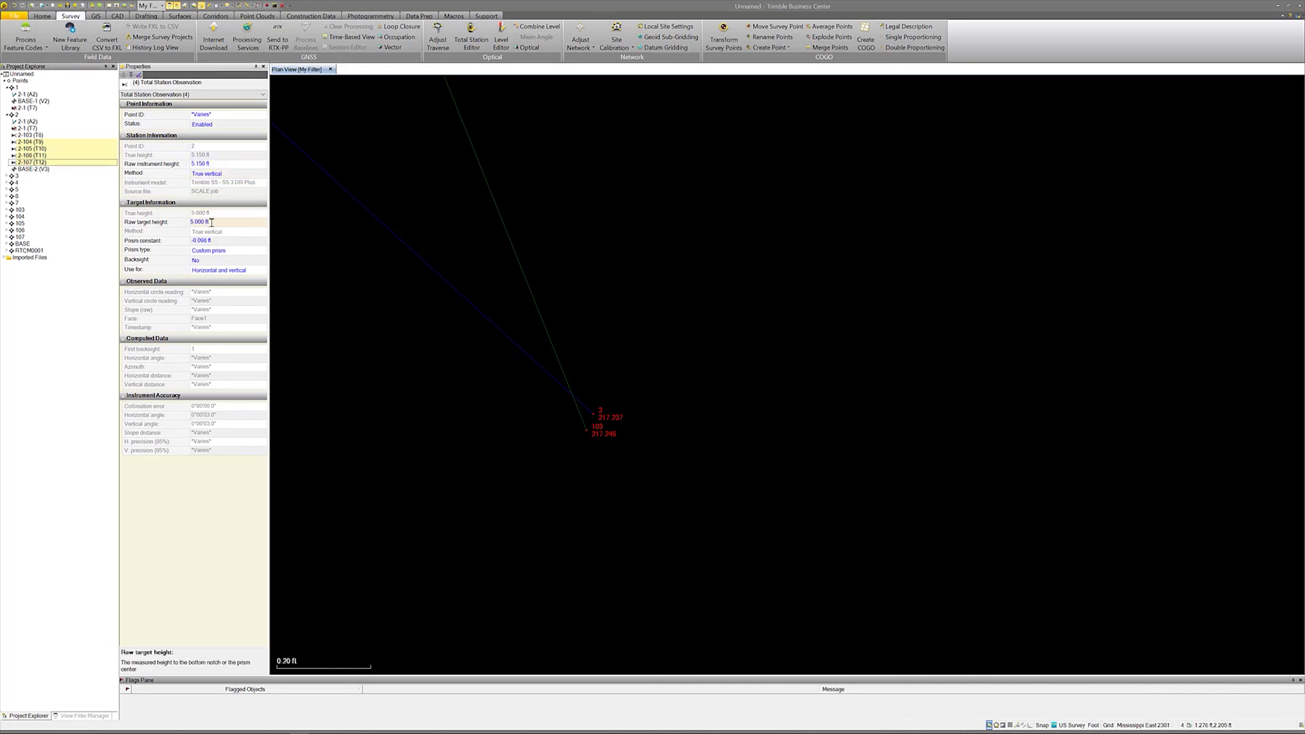
{"action": "type", "text": "6.5"}
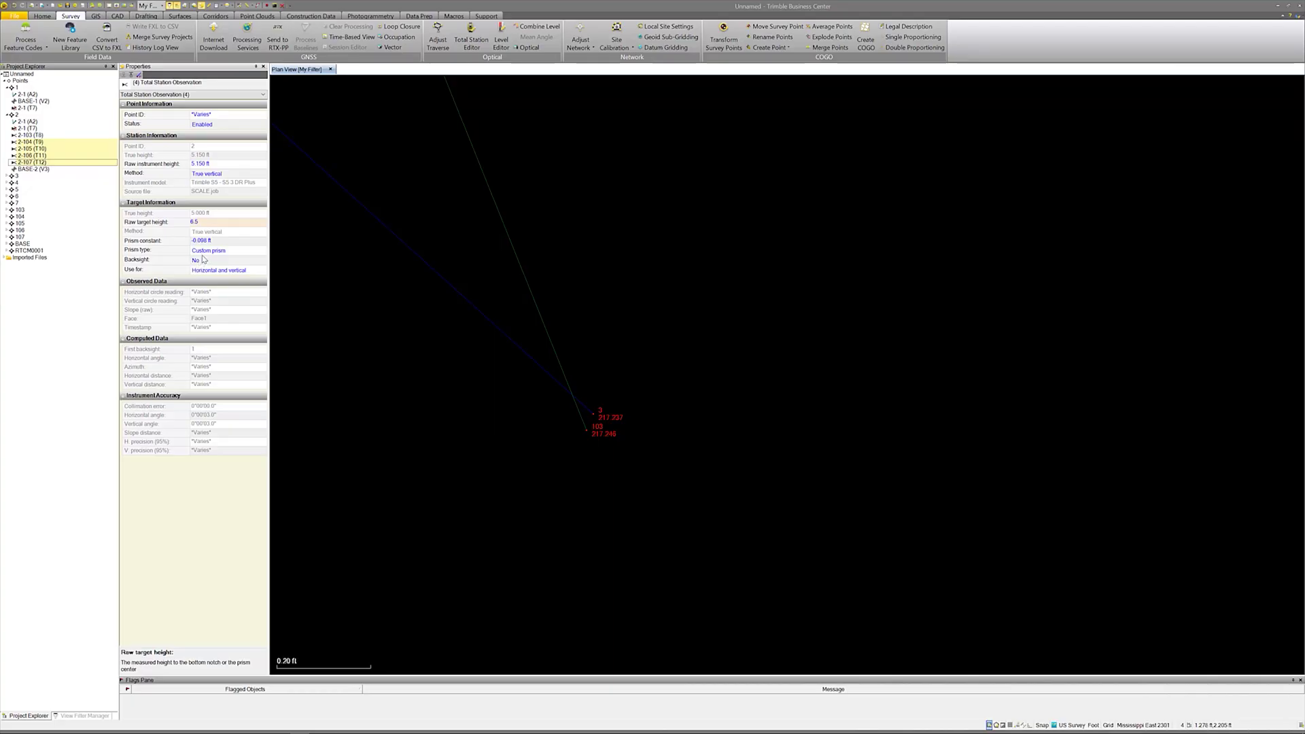
{"action": "left_click", "coordinate": [206, 251]}
{"action": "left_click", "coordinate": [210, 250]}
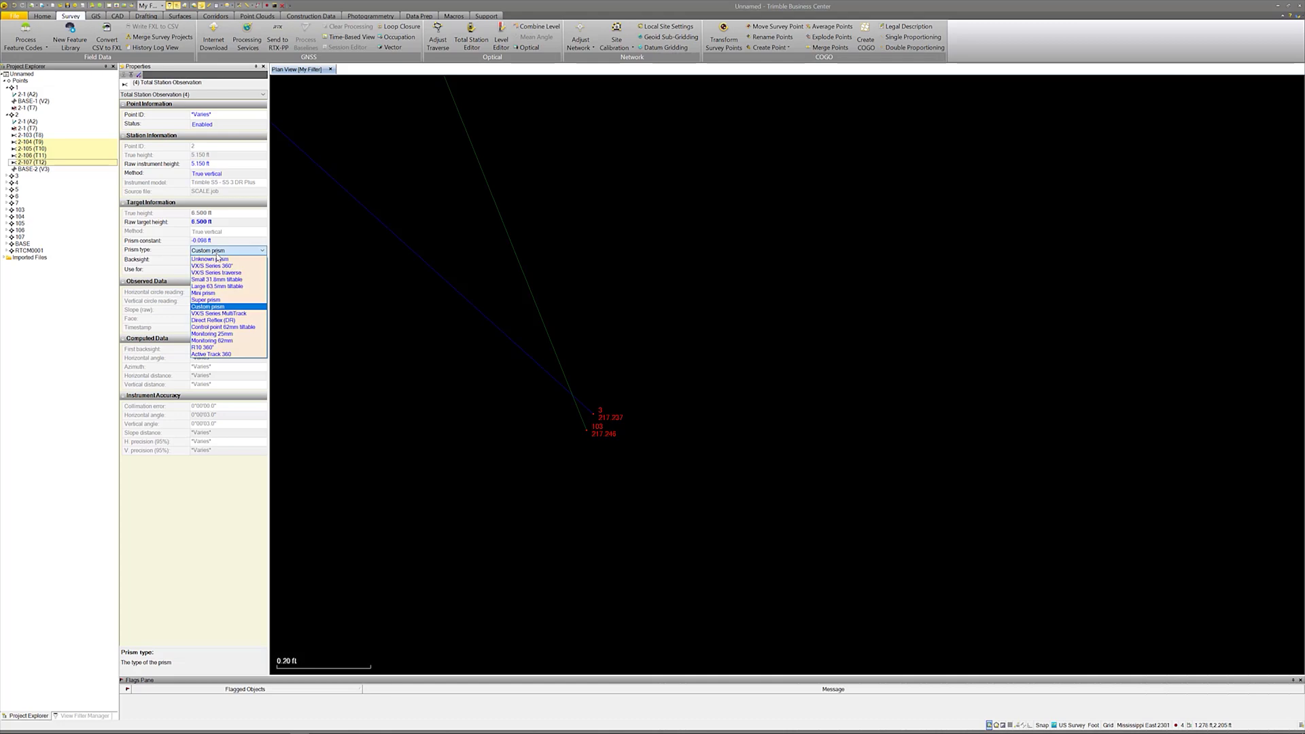
{"action": "left_click", "coordinate": [204, 347]}
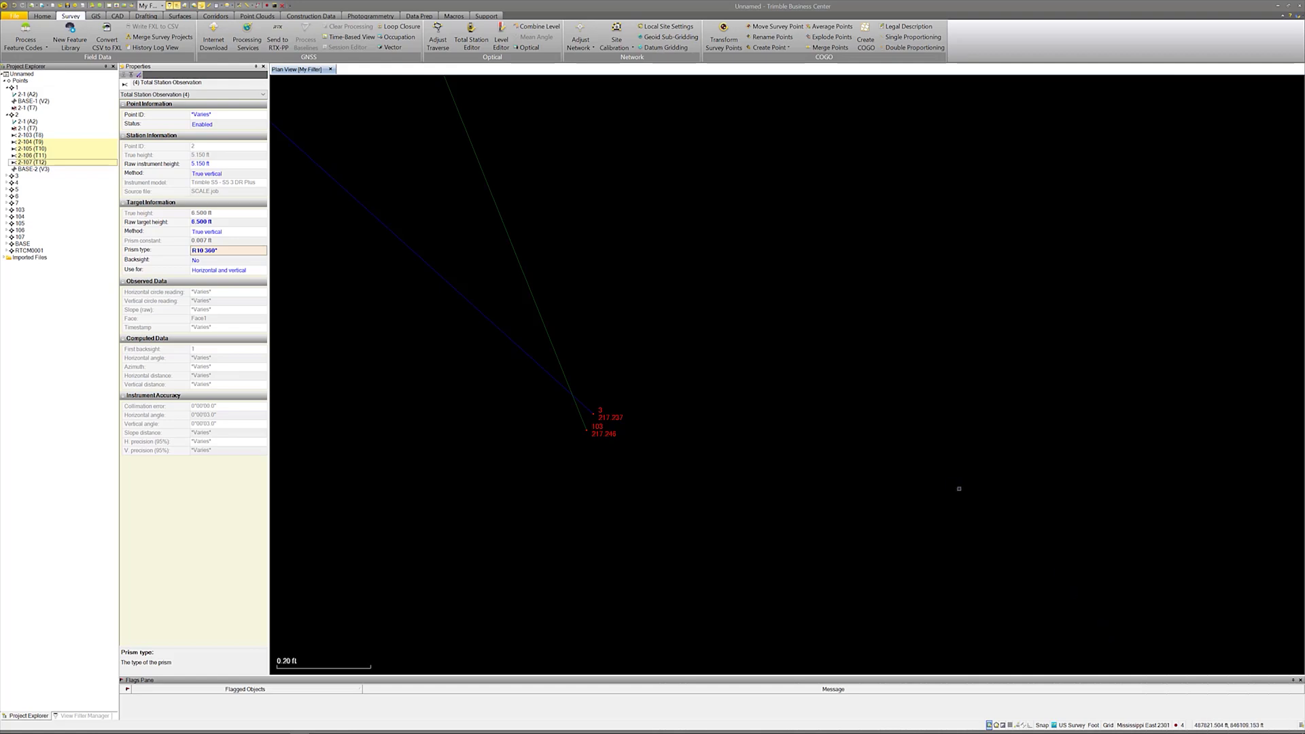
Step: Compute the inverse from point 104 to point 4 to compare their position and elevation
{"action": "scroll", "coordinate": [942, 486], "scroll_direction": "down", "scroll_amount": 3}
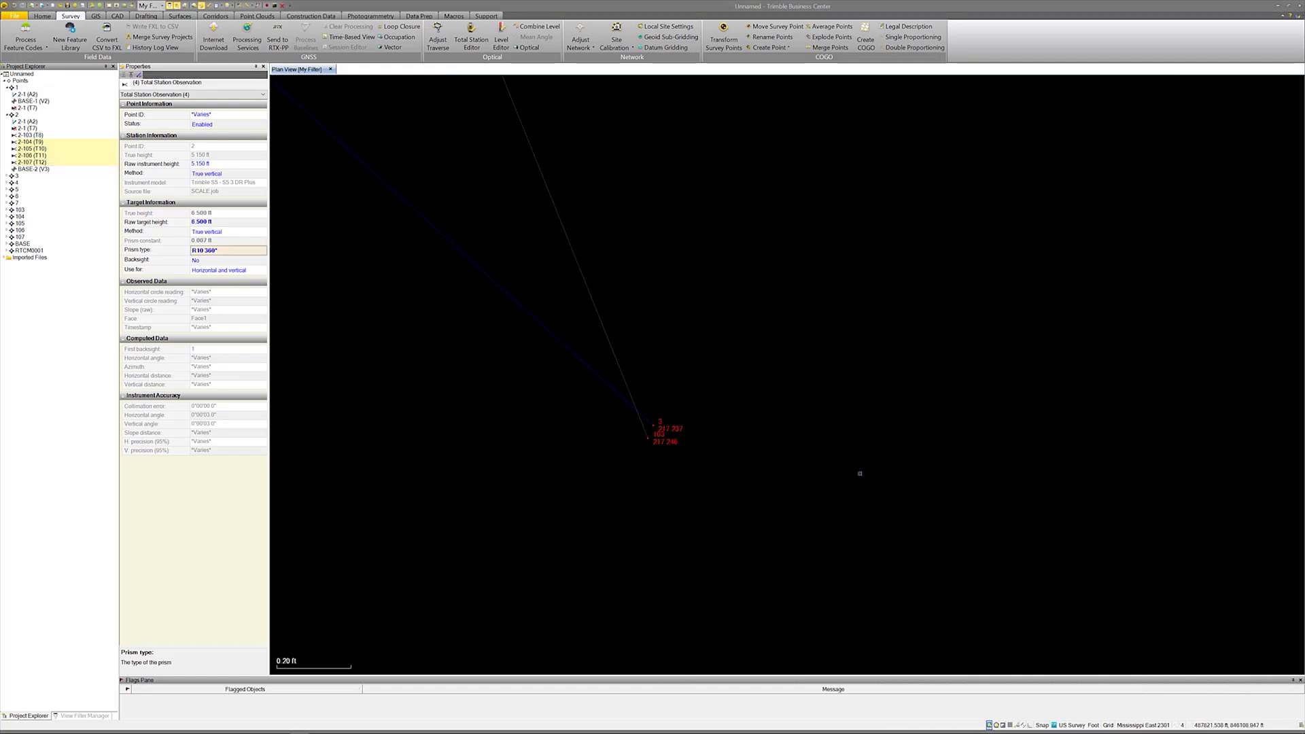
{"action": "scroll", "coordinate": [606, 503], "scroll_direction": "down", "scroll_amount": 15}
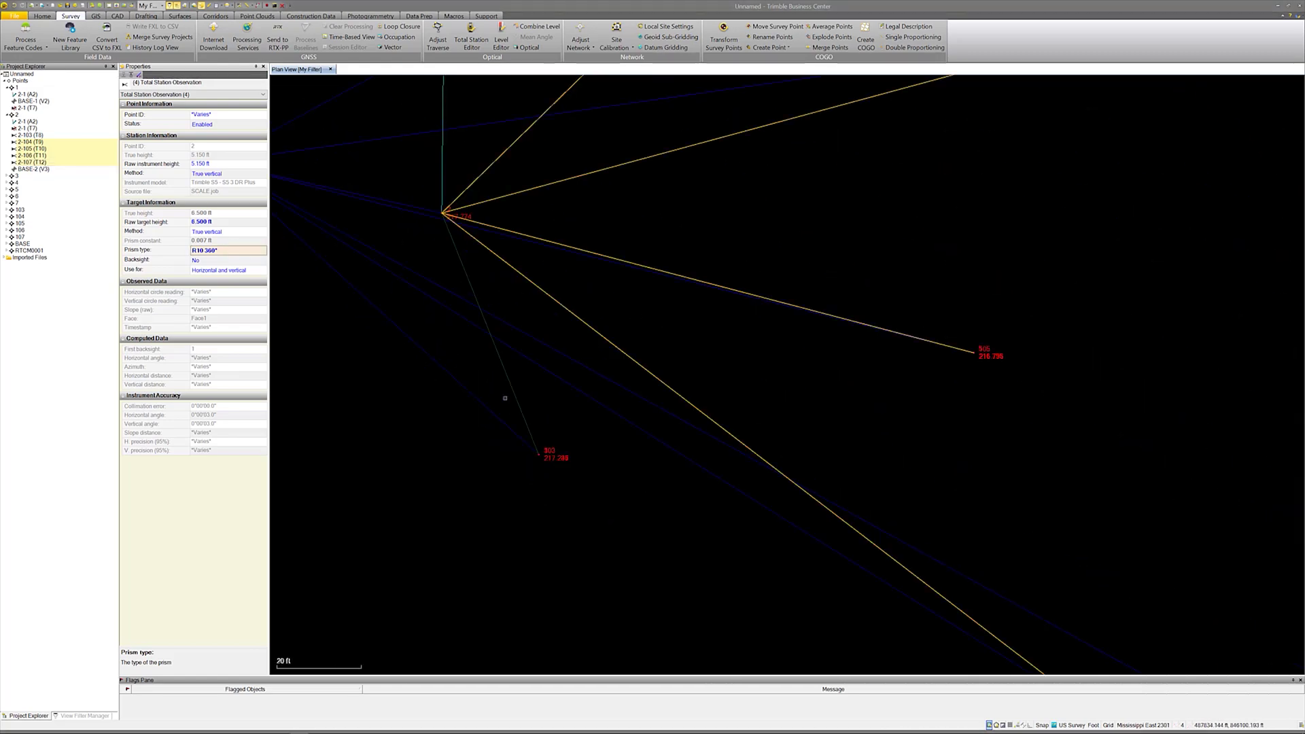
{"action": "scroll", "coordinate": [700, 428], "scroll_direction": "up", "scroll_amount": 15}
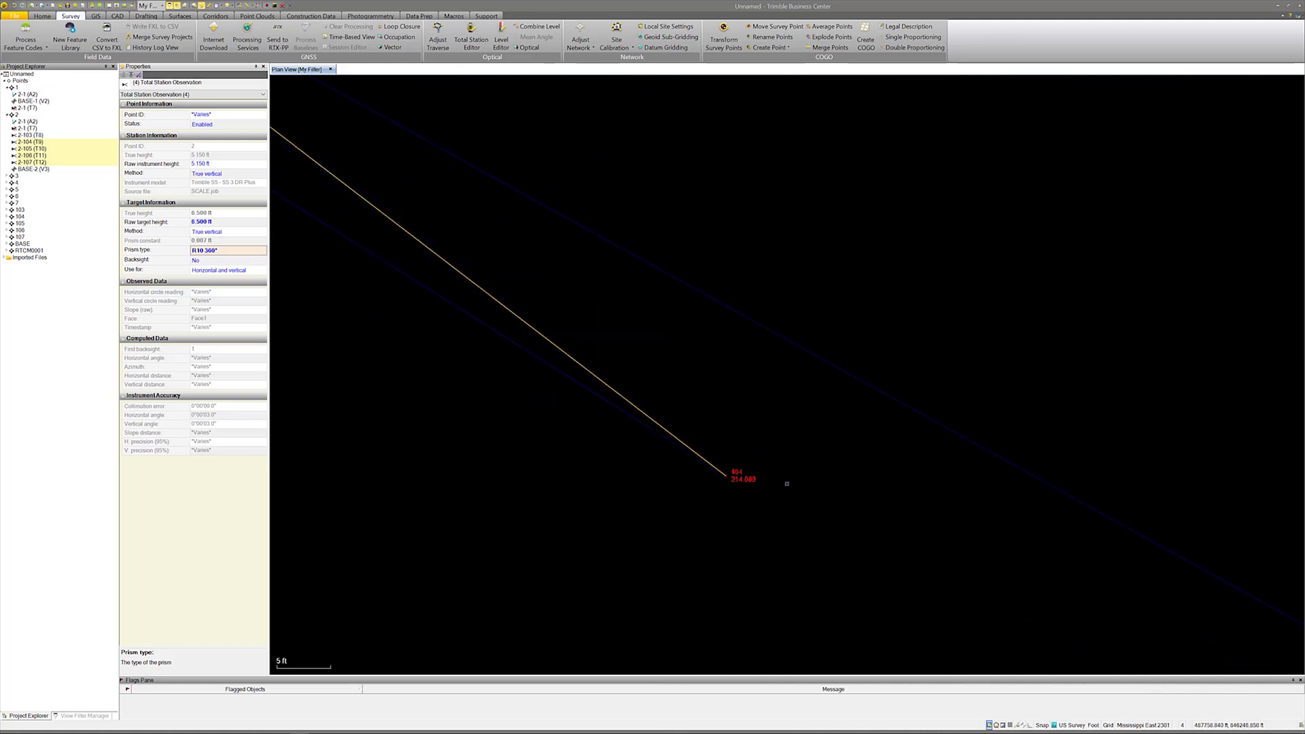
{"action": "scroll", "coordinate": [710, 431], "scroll_direction": "up", "scroll_amount": 10}
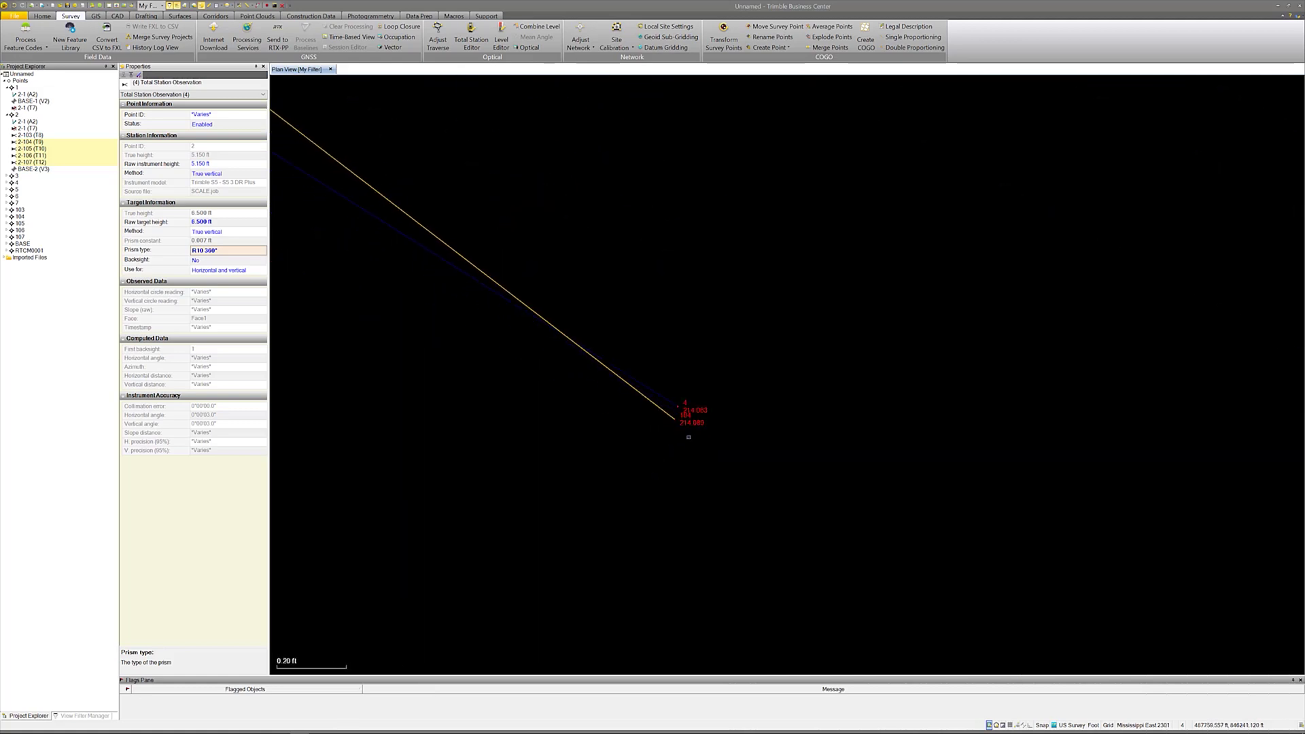
{"action": "scroll", "coordinate": [670, 391], "scroll_direction": "up", "scroll_amount": 1}
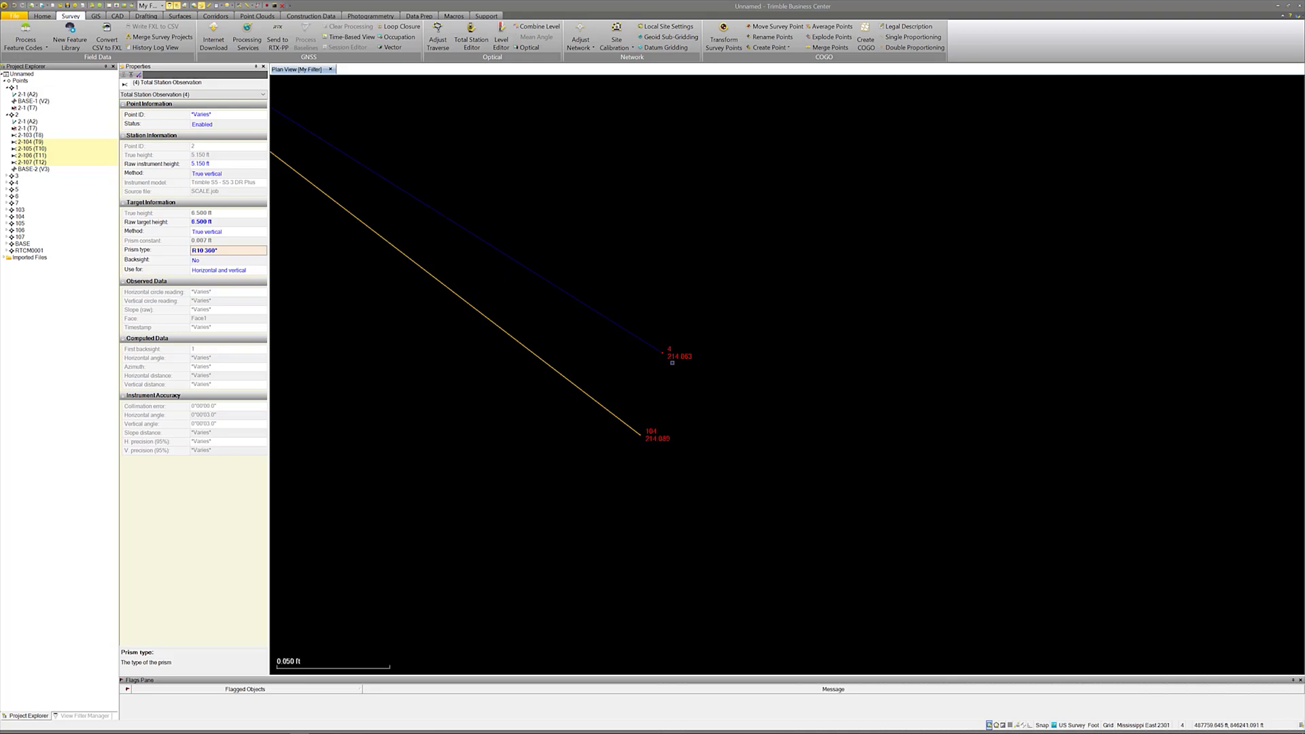
{"action": "scroll", "coordinate": [644, 447], "scroll_direction": "up", "scroll_amount": 3}
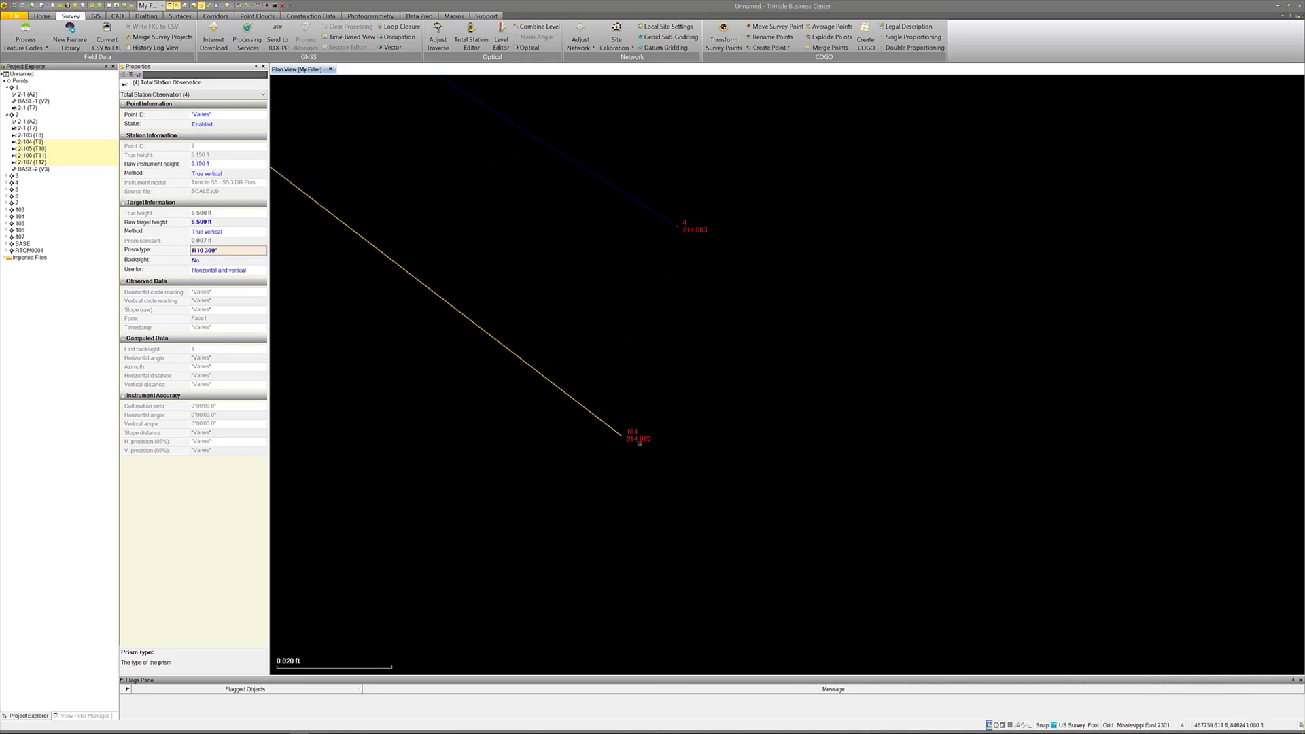
{"action": "scroll", "coordinate": [618, 469], "scroll_direction": "down", "scroll_amount": 2}
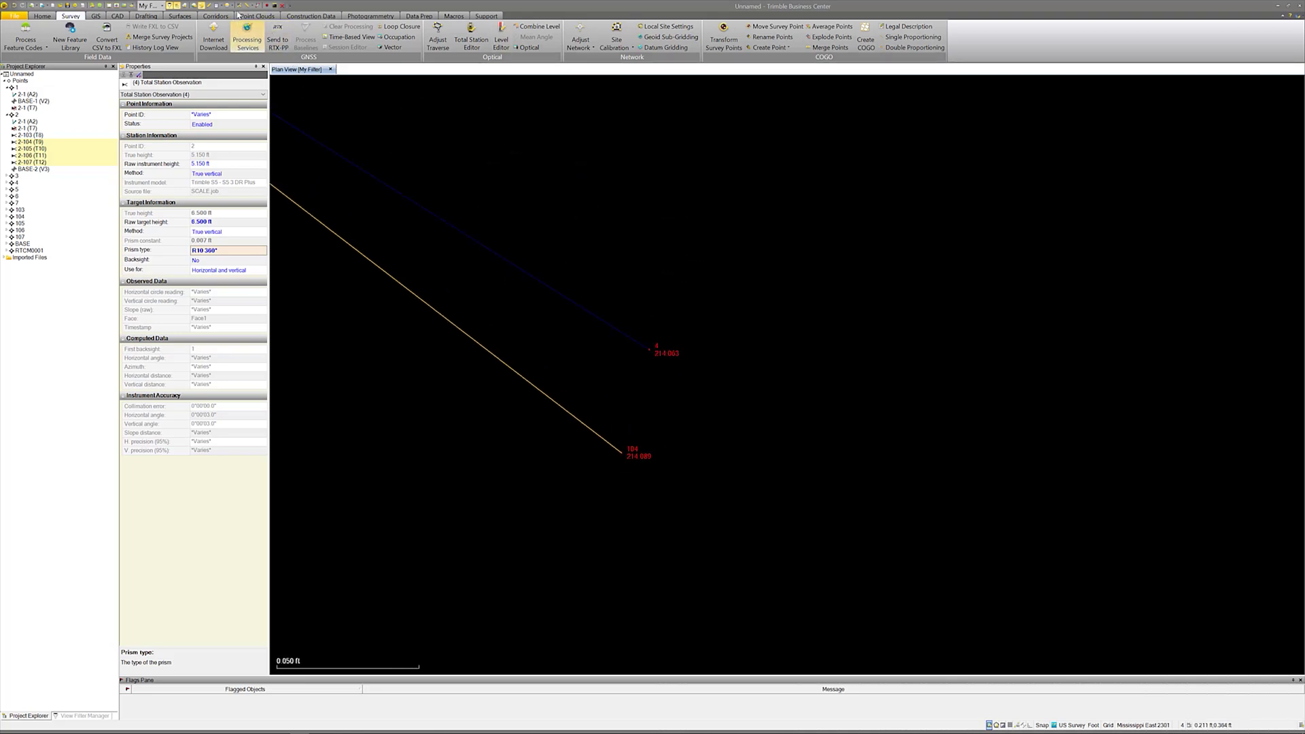
{"action": "left_click", "coordinate": [258, 6]}
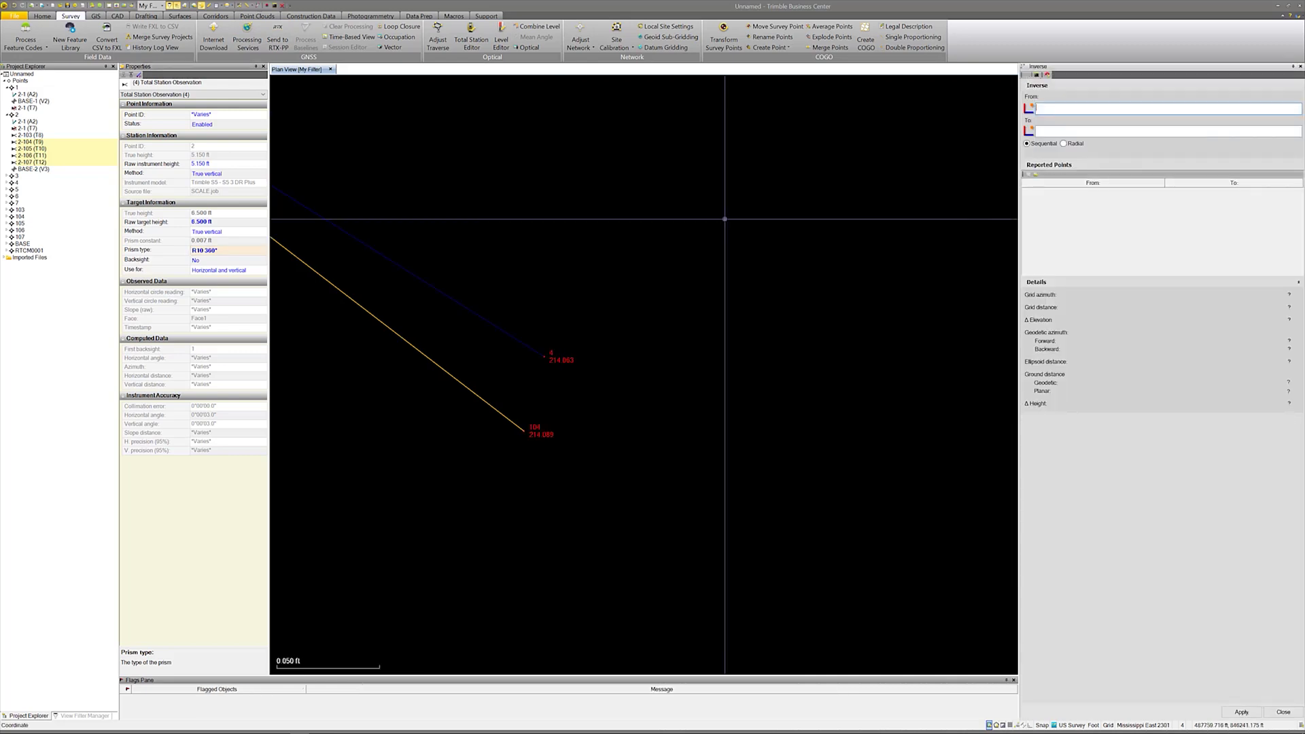
{"action": "left_click", "coordinate": [524, 431]}
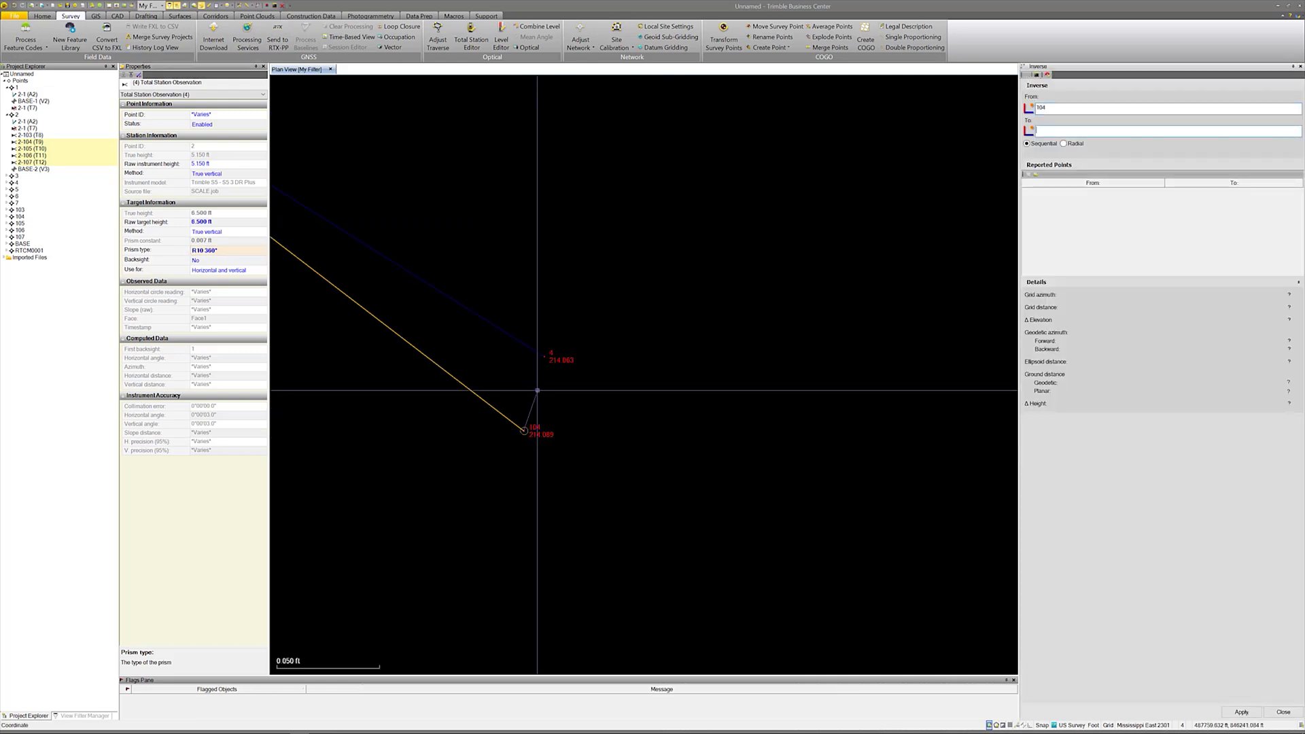
{"action": "left_click", "coordinate": [544, 357]}
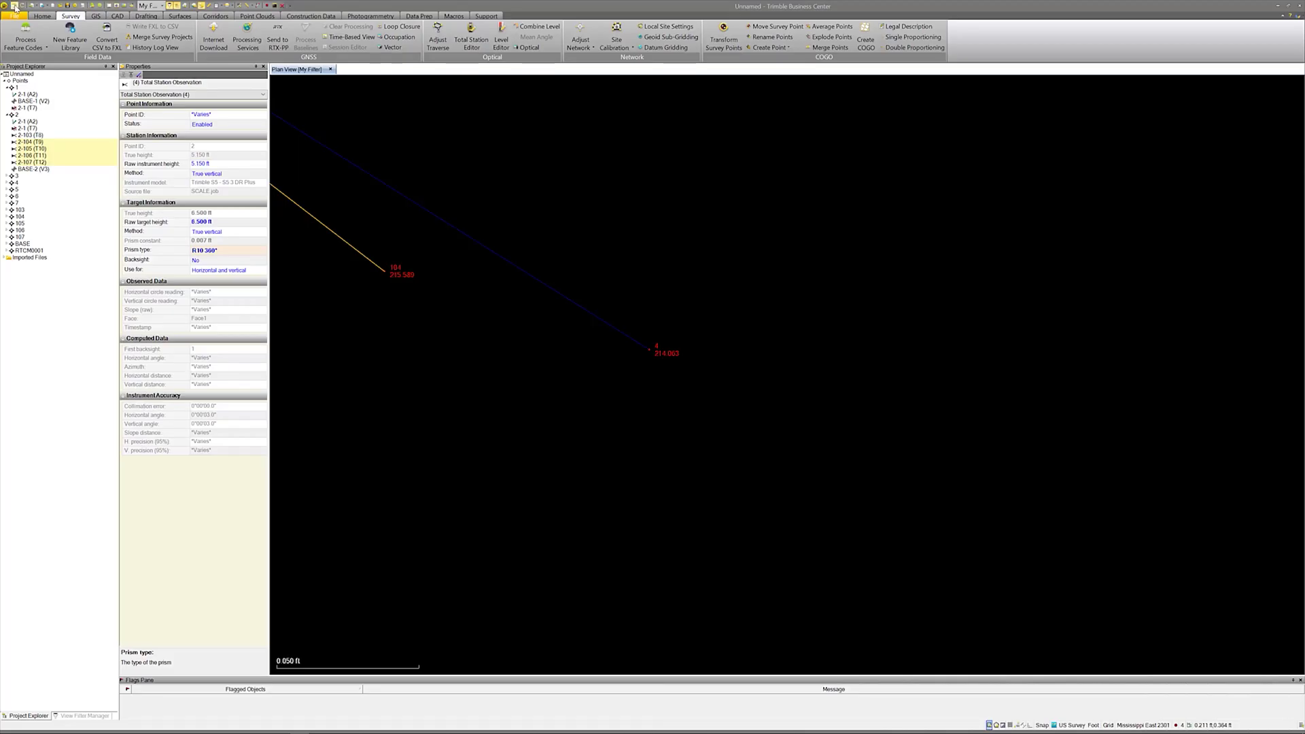
Step: Redo, undo and redo the observation corrections to compare point 104 with point 4 before and after them
{"action": "left_click", "coordinate": [22, 7]}
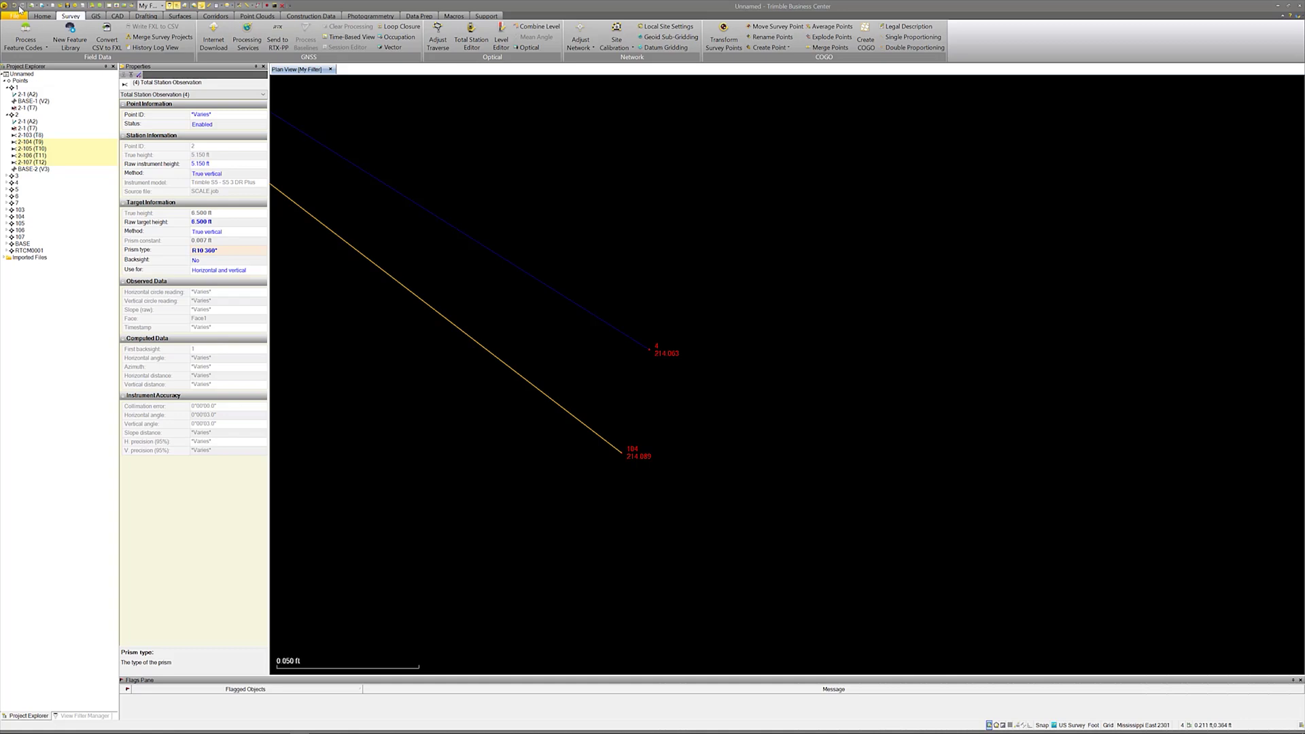
{"action": "left_click", "coordinate": [14, 7]}
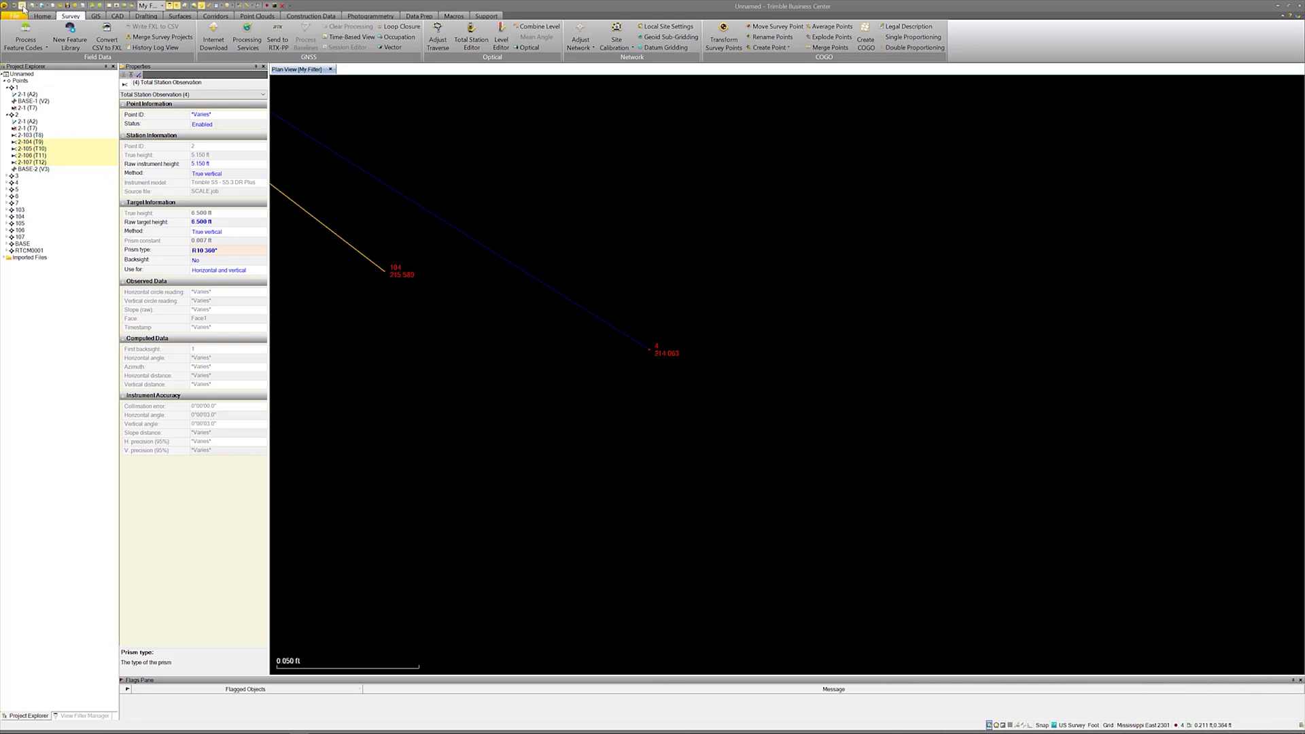
{"action": "left_click", "coordinate": [23, 6]}
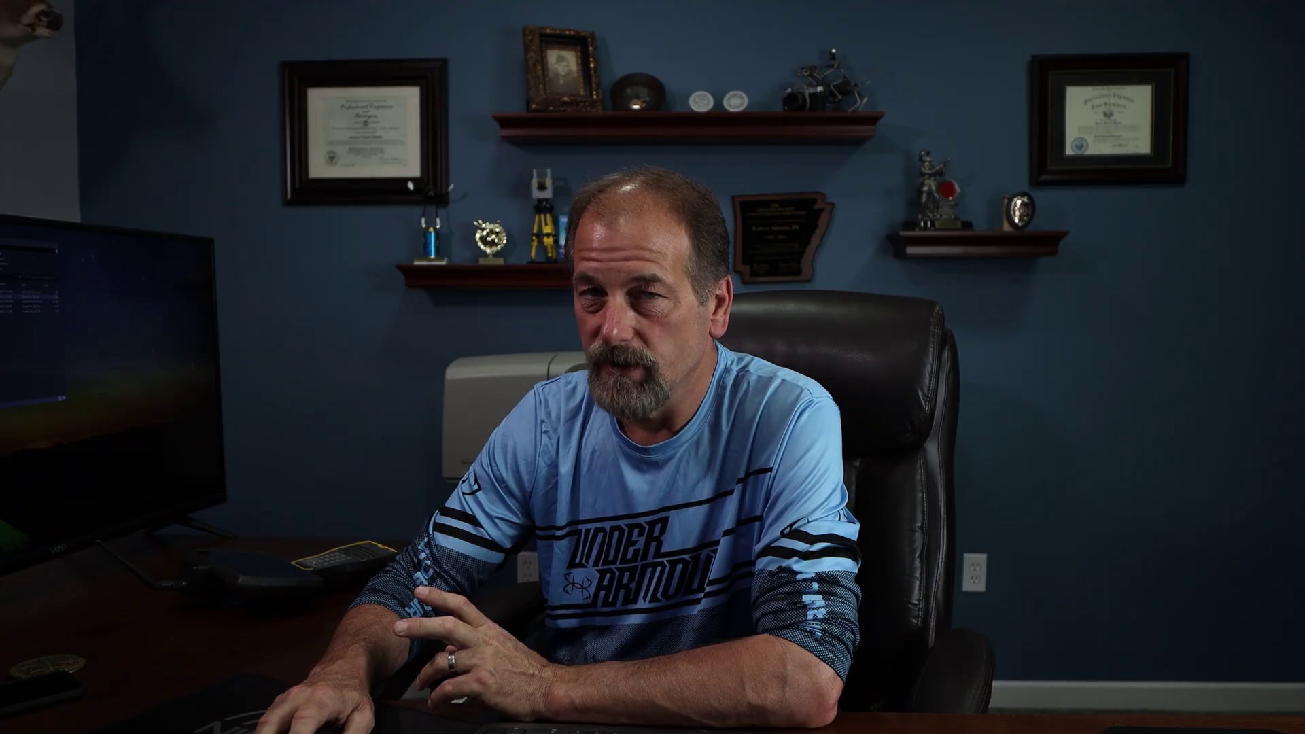